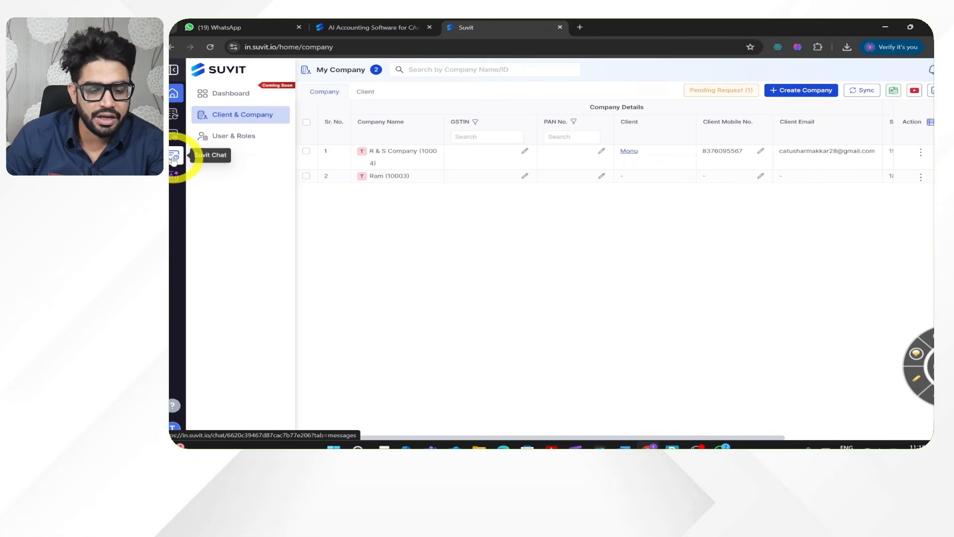
# - Open Suvit Chat and bring up the conversation with the client linked to R & S Company
pyautogui.click(173, 158)
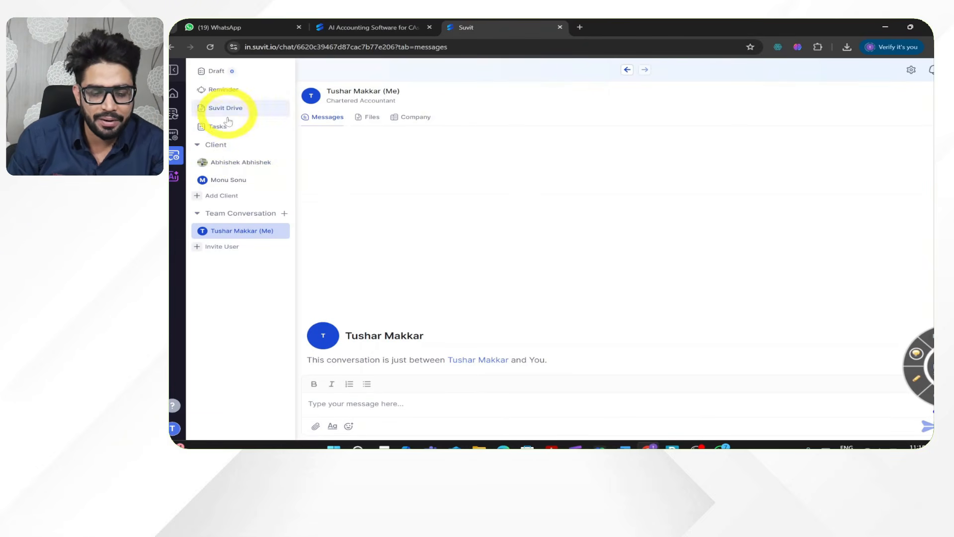
pyautogui.click(223, 179)
# - Review the Add Client form and the companies offered for assignment, and close it without adding a client
pyautogui.click(217, 197)
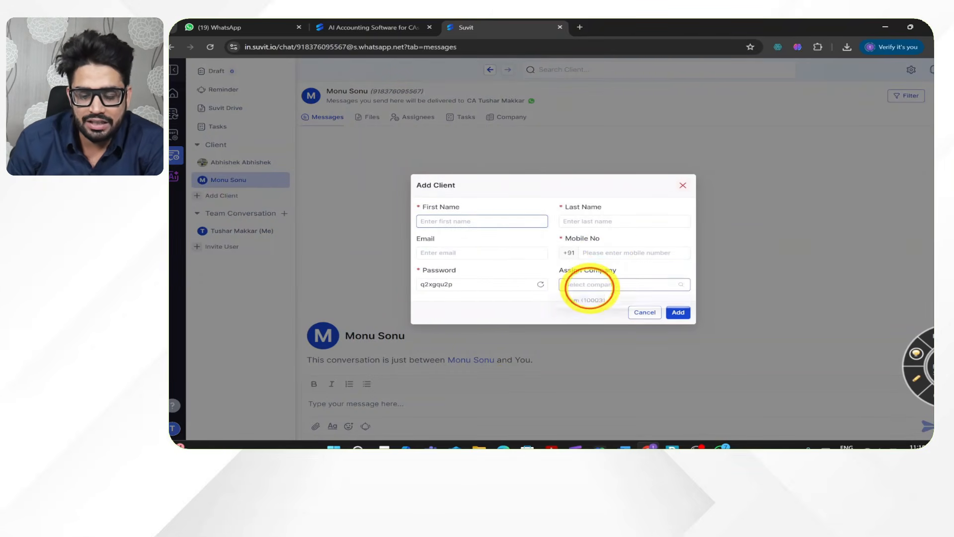
pyautogui.click(588, 285)
pyautogui.click(655, 209)
pyautogui.click(683, 186)
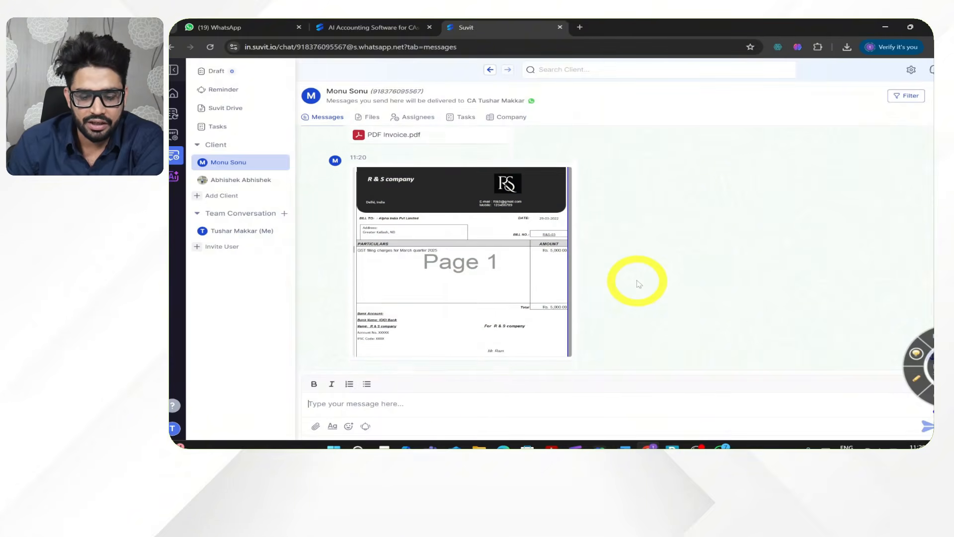
# - Look through the documents the client sent and preview the PDF Invoice.pdf attachment down to its total
pyautogui.scroll(2, 639, 284)
pyautogui.scroll(-4, 554, 238)
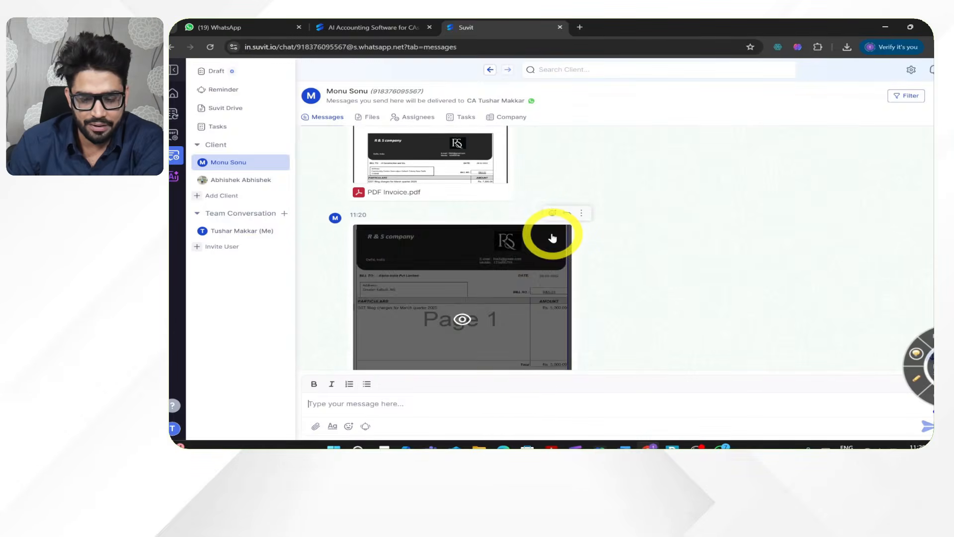
pyautogui.scroll(2, 553, 238)
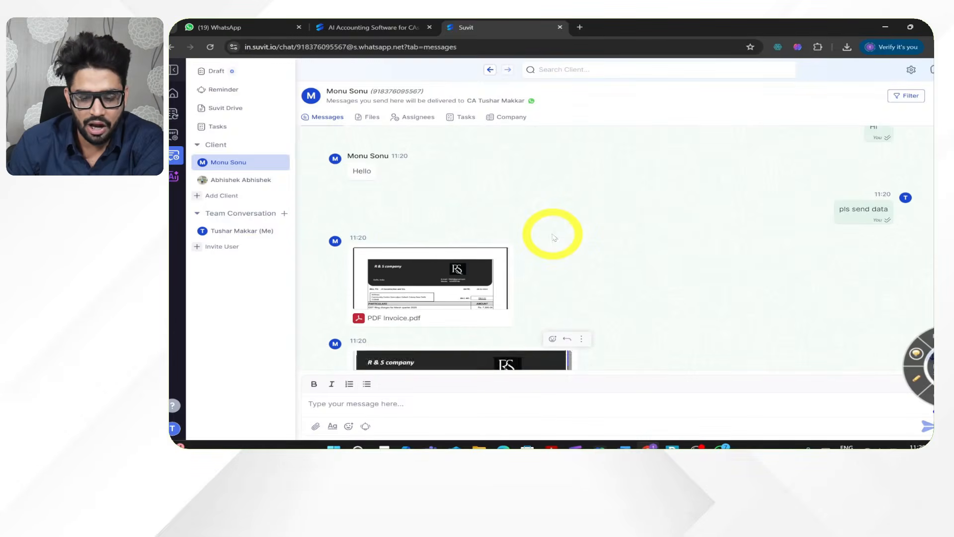
pyautogui.click(465, 294)
pyautogui.scroll(-5, 565, 298)
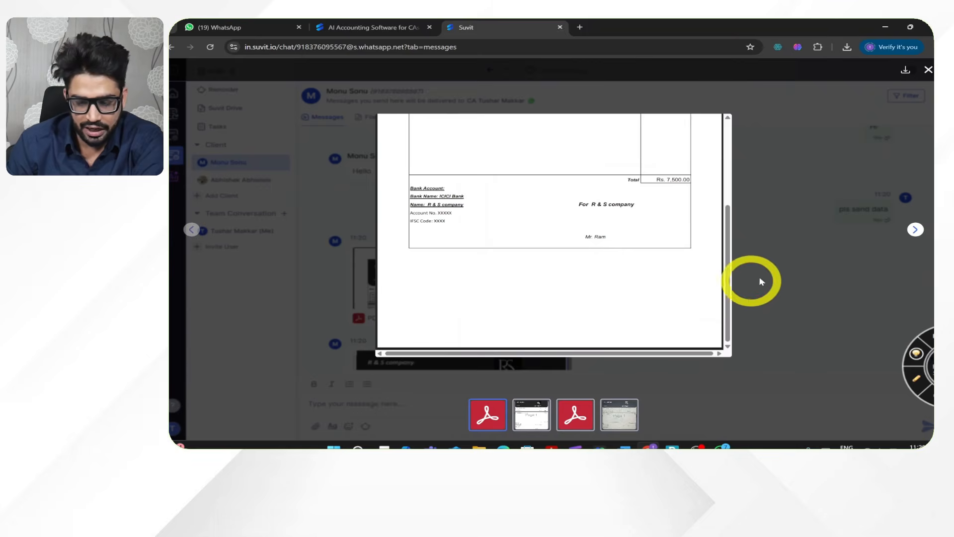
pyautogui.click(754, 351)
# - Upload the PDF Invoice.pdf attachment as an Invoice Sales document for R & S Company
pyautogui.moveTo(487, 268)
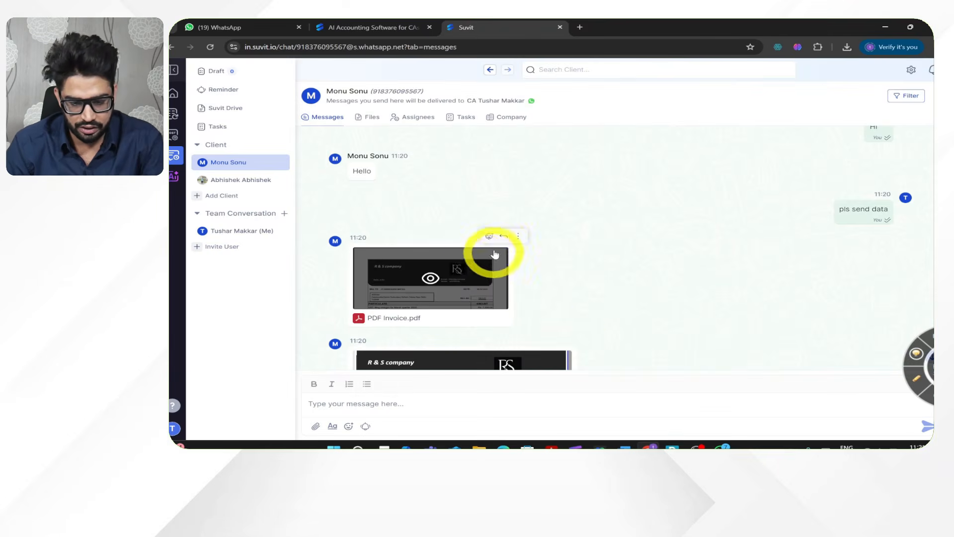
pyautogui.click(518, 235)
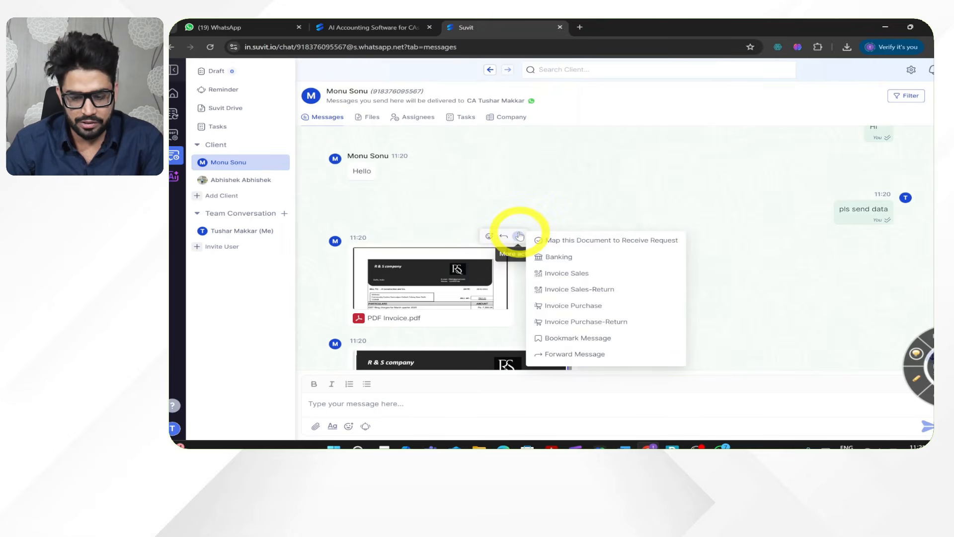
pyautogui.click(566, 275)
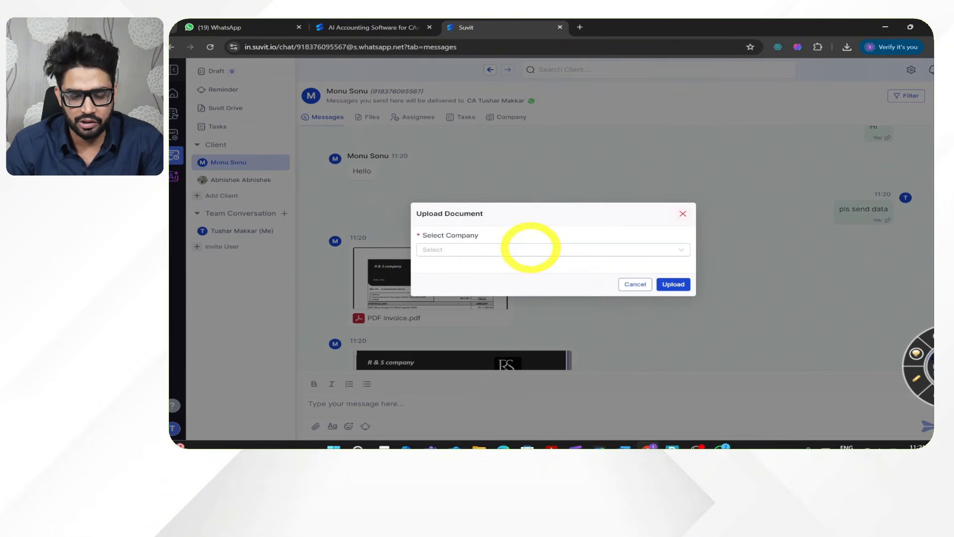
pyautogui.click(527, 249)
pyautogui.click(513, 268)
pyautogui.click(667, 289)
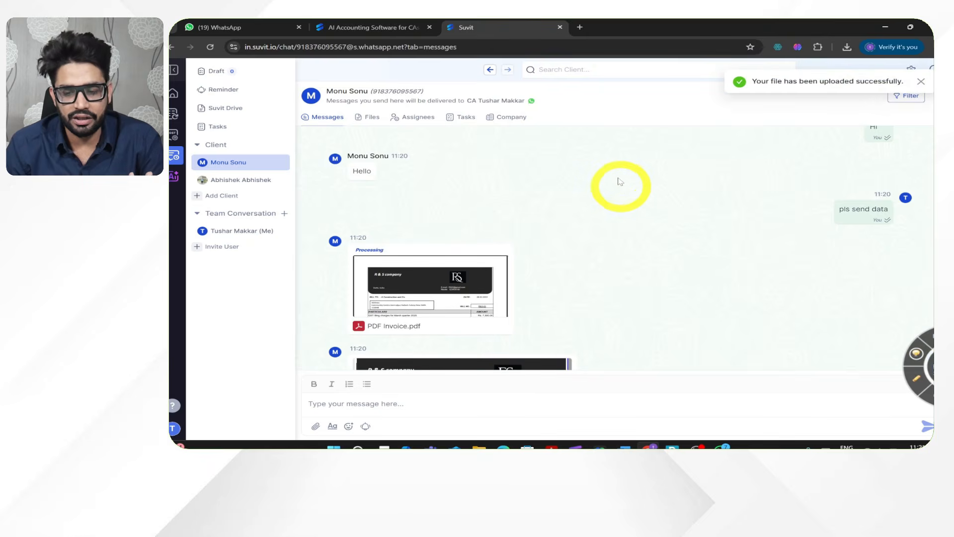
# - Upload the invoice image sent after PDF Invoice.pdf as Invoice Sales for R & S Company
pyautogui.scroll(-3, 619, 184)
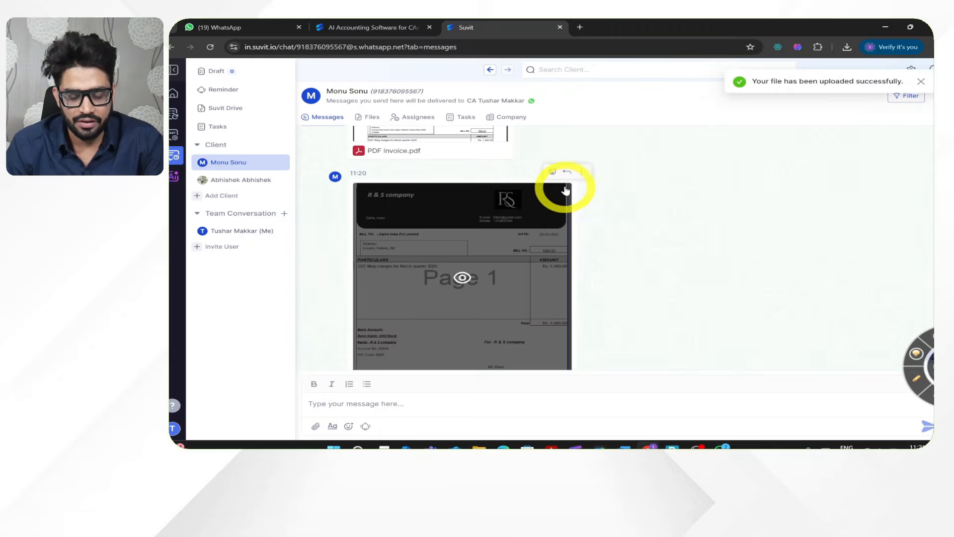
pyautogui.click(580, 173)
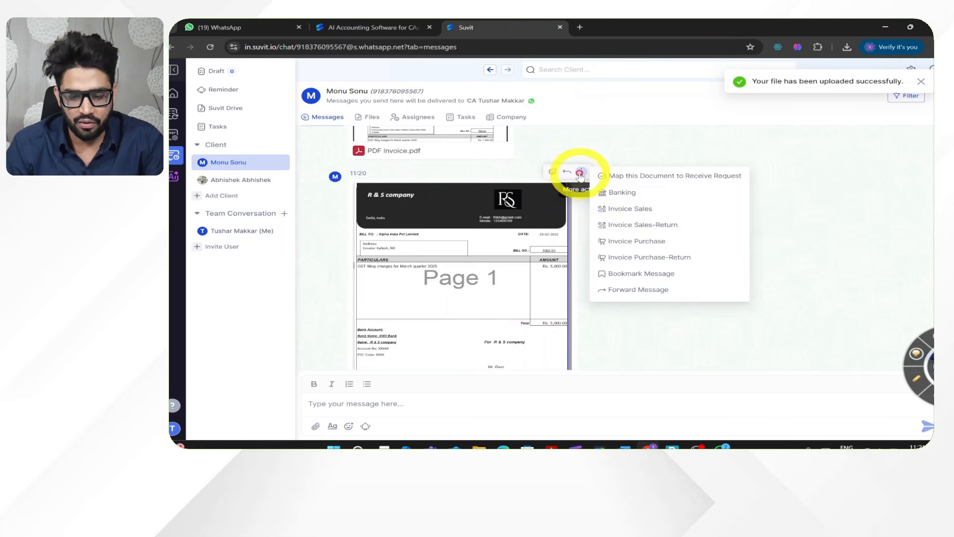
pyautogui.click(641, 209)
pyautogui.click(547, 249)
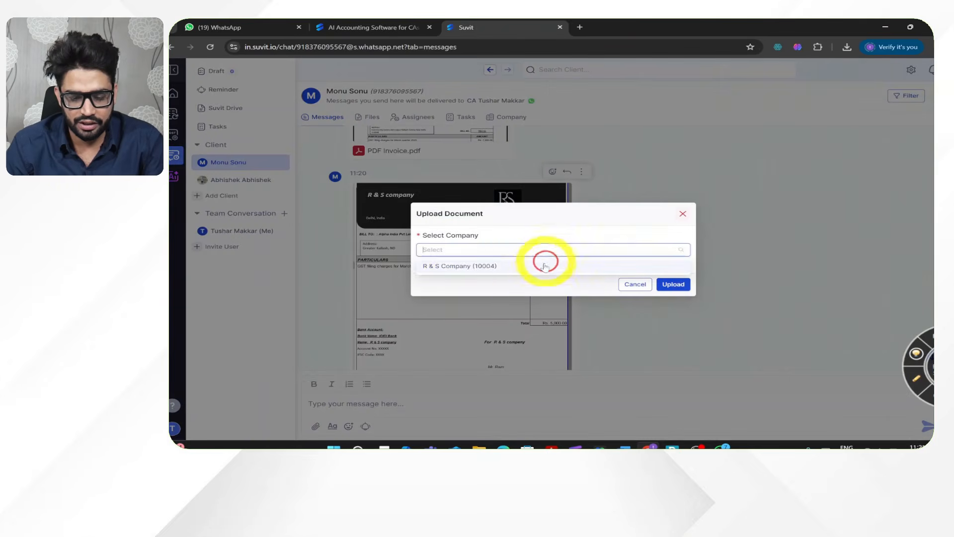
pyautogui.click(536, 266)
pyautogui.click(671, 284)
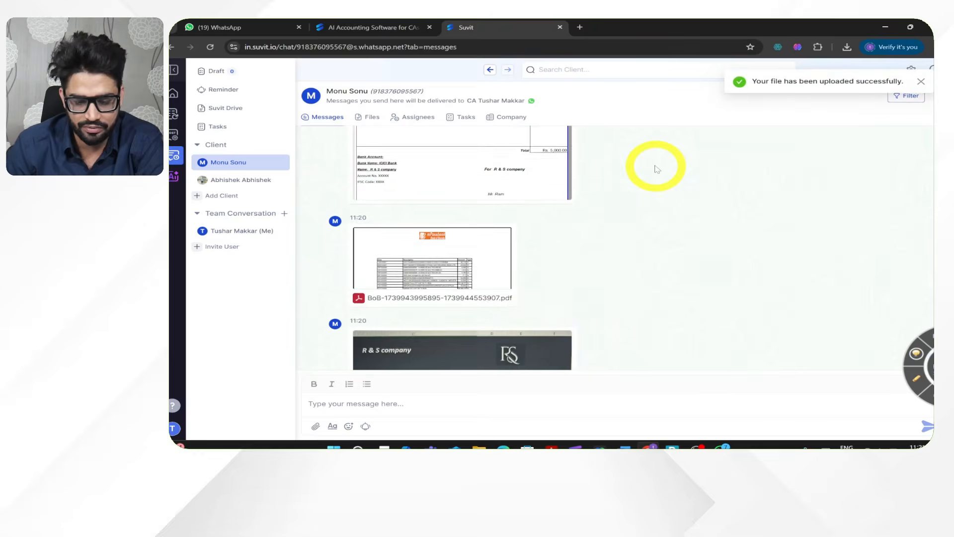
# - Upload the BoB PDF statement as a Banking document for R & S Company with ICICI BANK as the bank
pyautogui.click(521, 157)
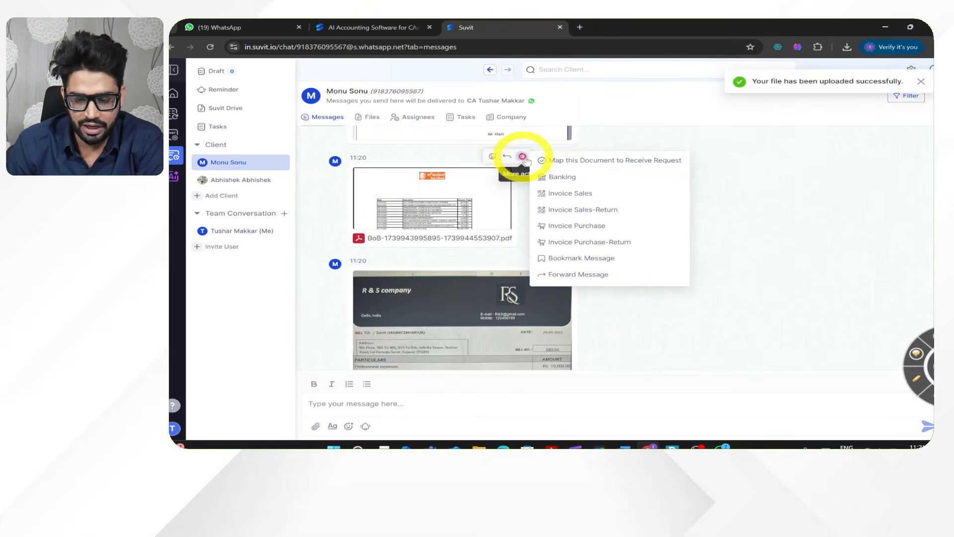
pyautogui.click(570, 178)
pyautogui.click(502, 232)
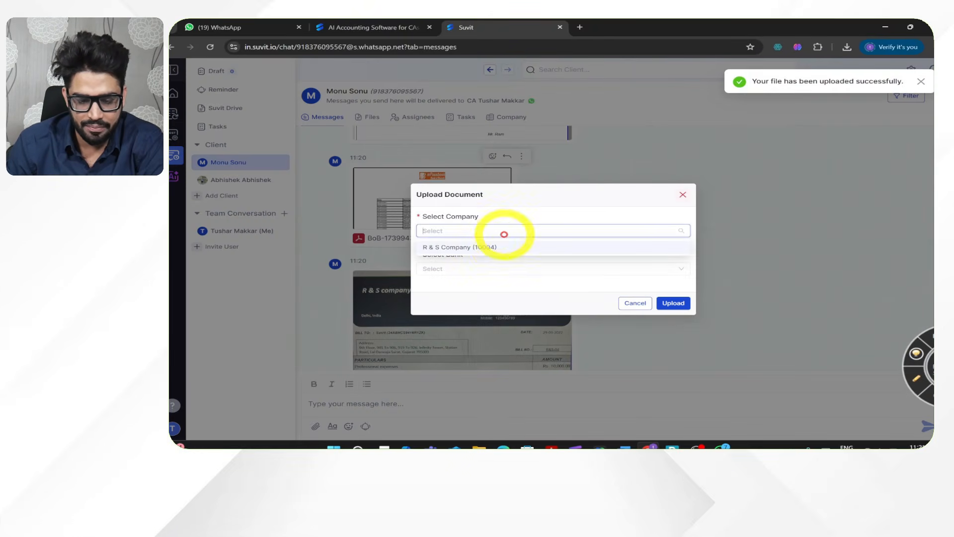
pyautogui.click(497, 246)
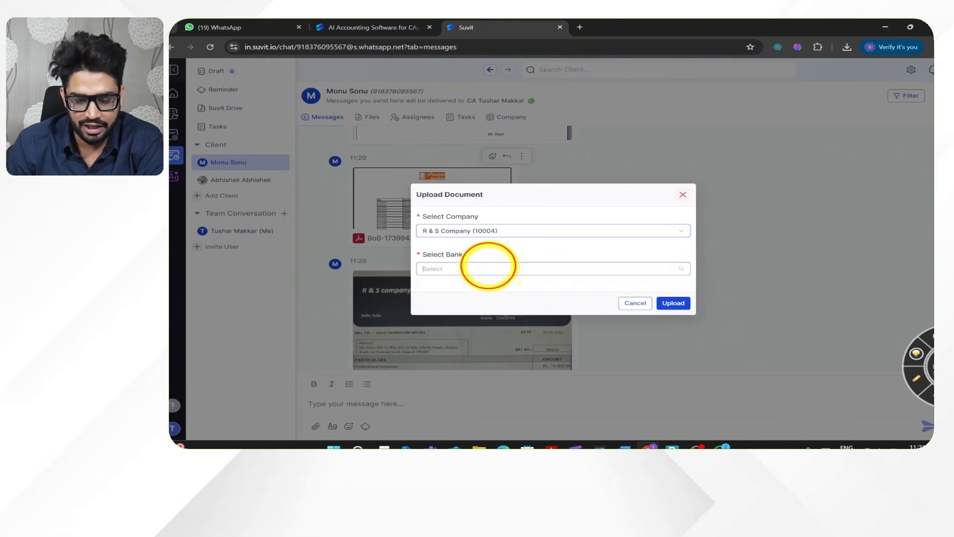
pyautogui.click(489, 269)
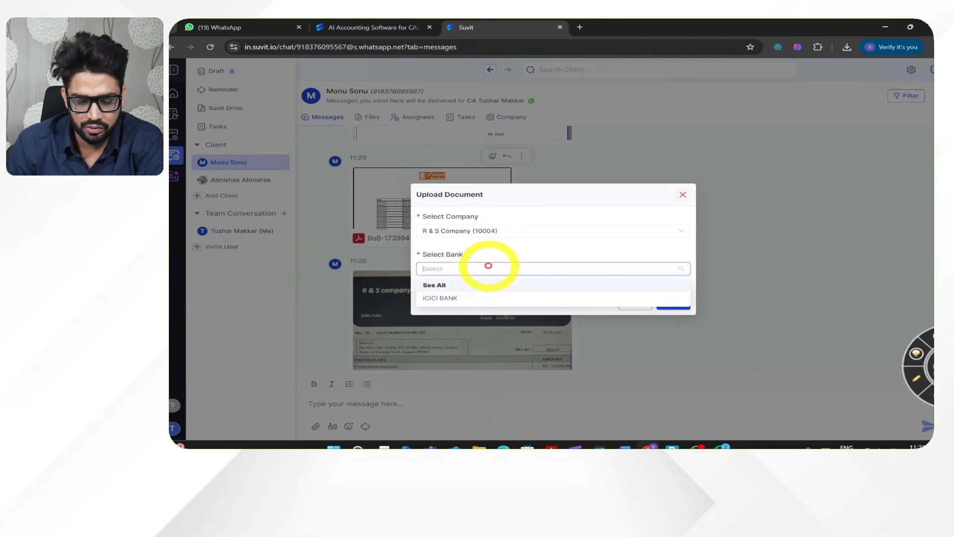
pyautogui.click(472, 296)
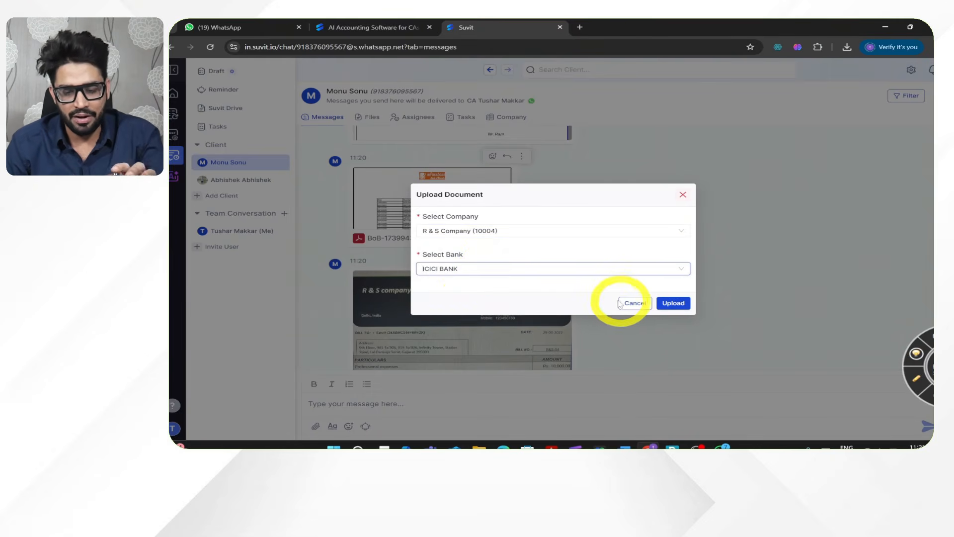
pyautogui.click(665, 304)
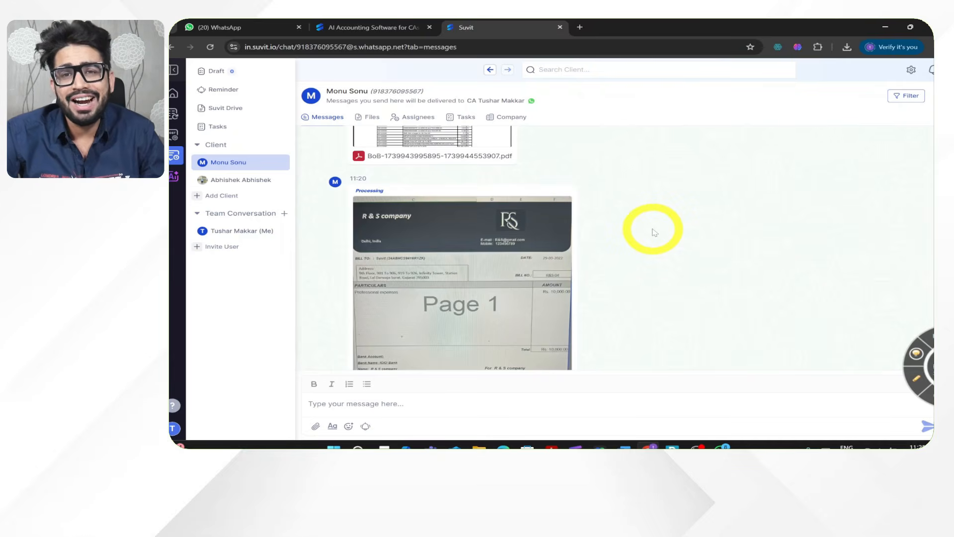
# - Preview the photographed R & S Company invoice below the bank statement and close the preview
pyautogui.moveTo(580, 192)
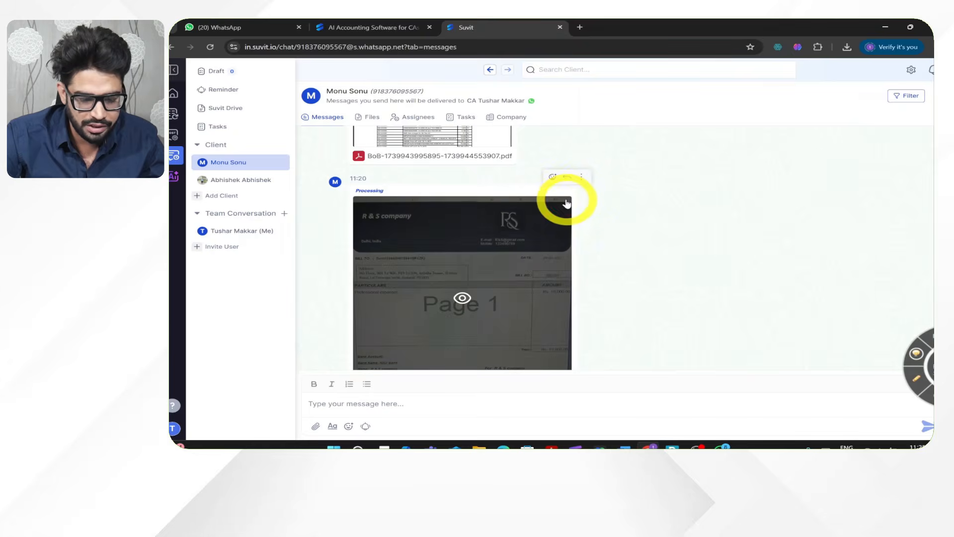
pyautogui.click(566, 198)
pyautogui.press('Escape')
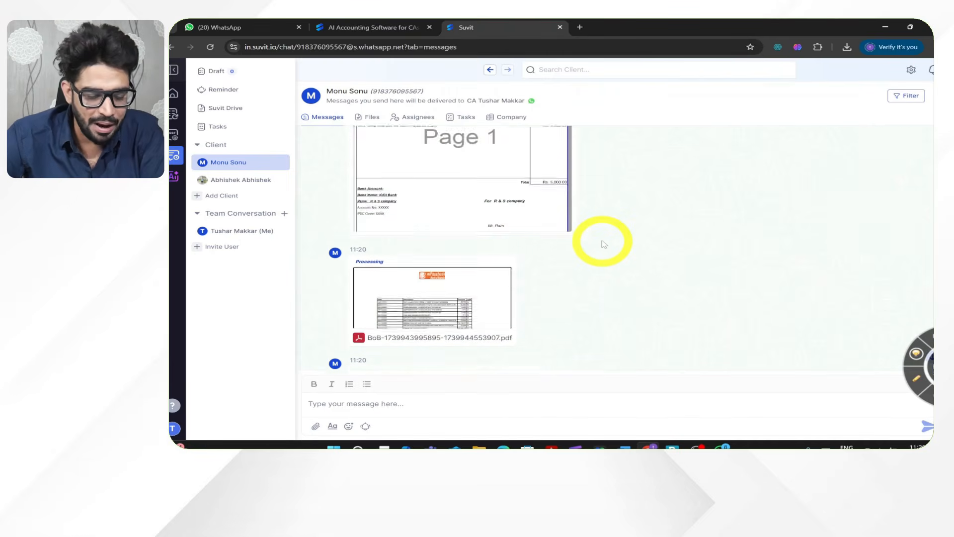
# - Create a client reminder named "Bank statement" with document type Bank Statement, using the Default Reminder Template
pyautogui.click(366, 427)
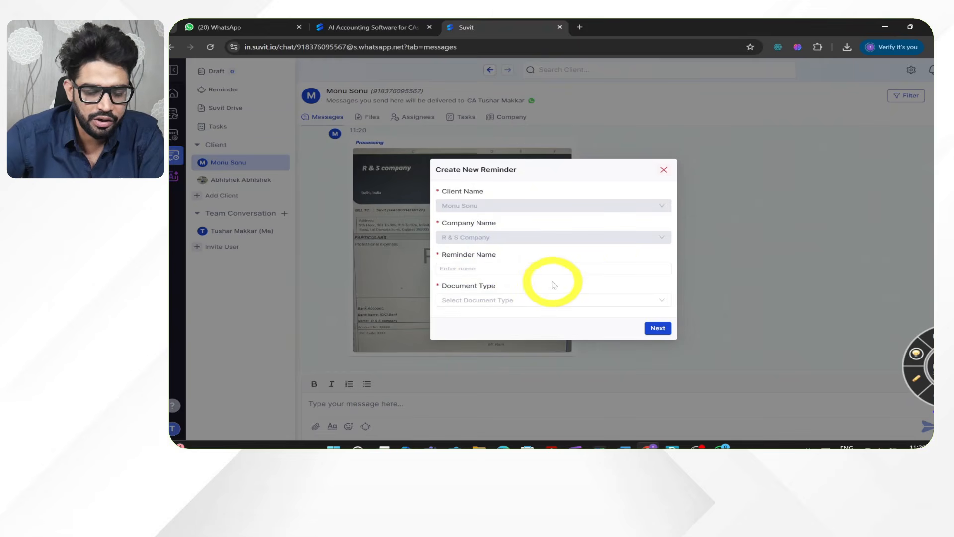
pyautogui.click(512, 271)
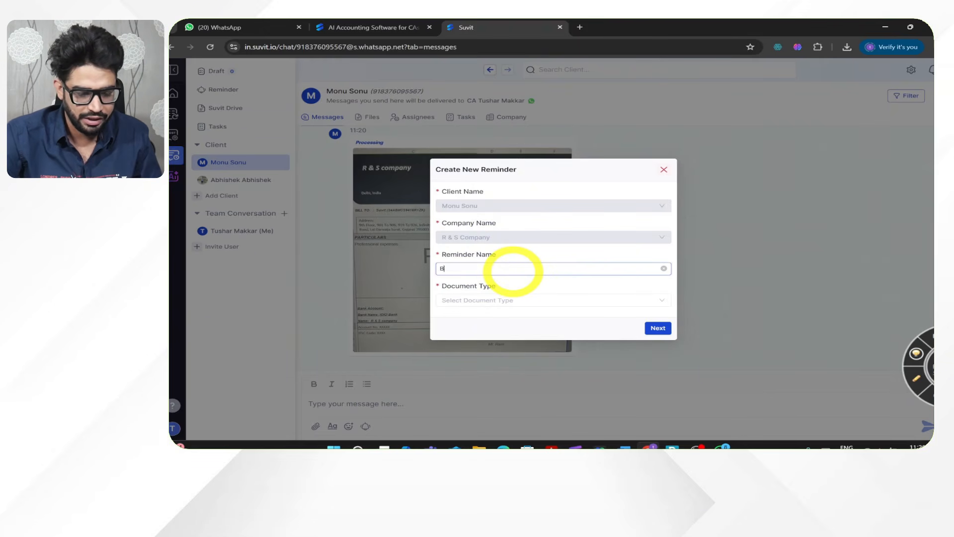
pyautogui.write('Bank statement')
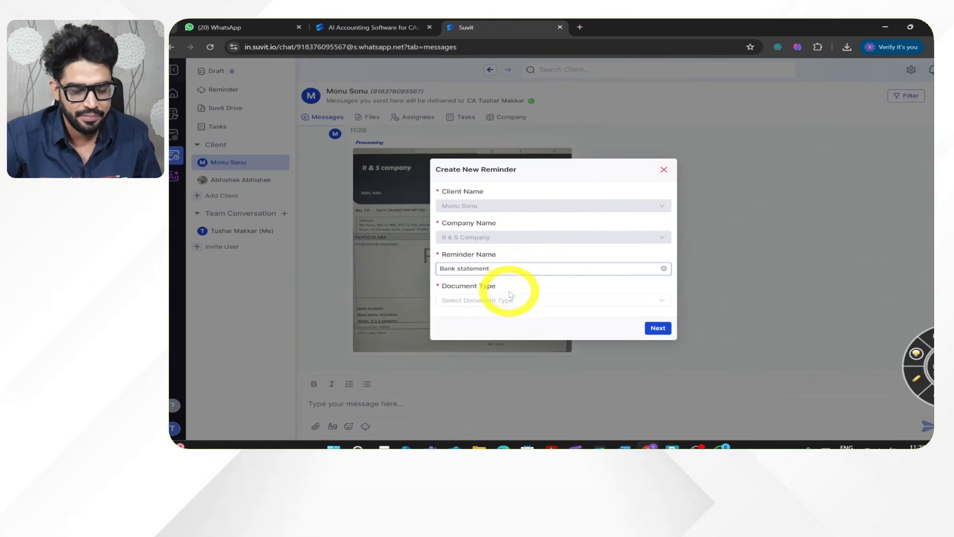
pyautogui.click(509, 298)
pyautogui.click(494, 321)
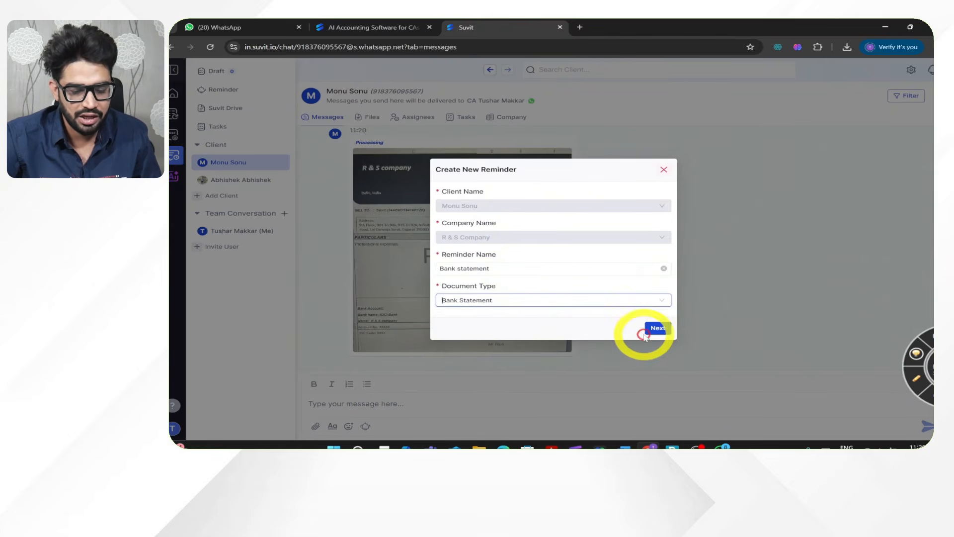
pyautogui.click(646, 330)
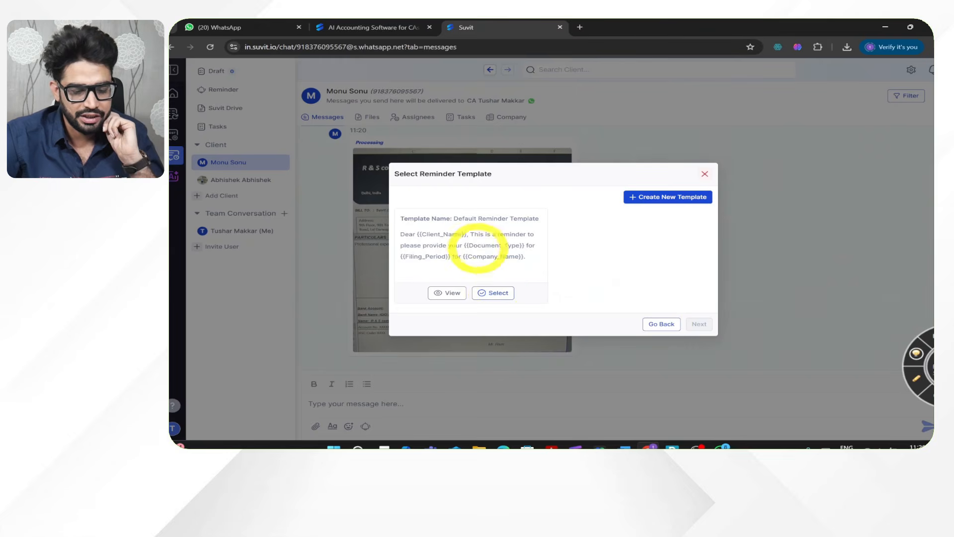
pyautogui.click(495, 293)
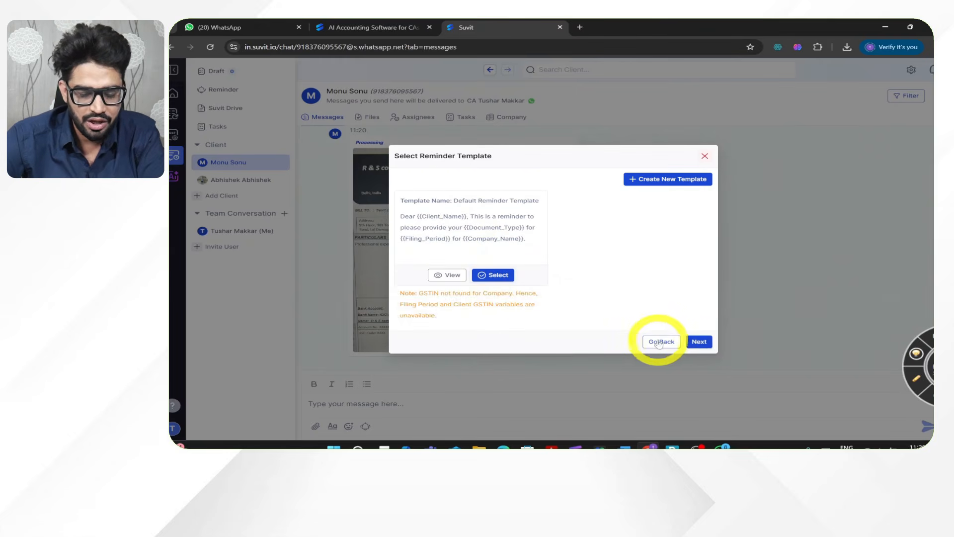
pyautogui.click(699, 342)
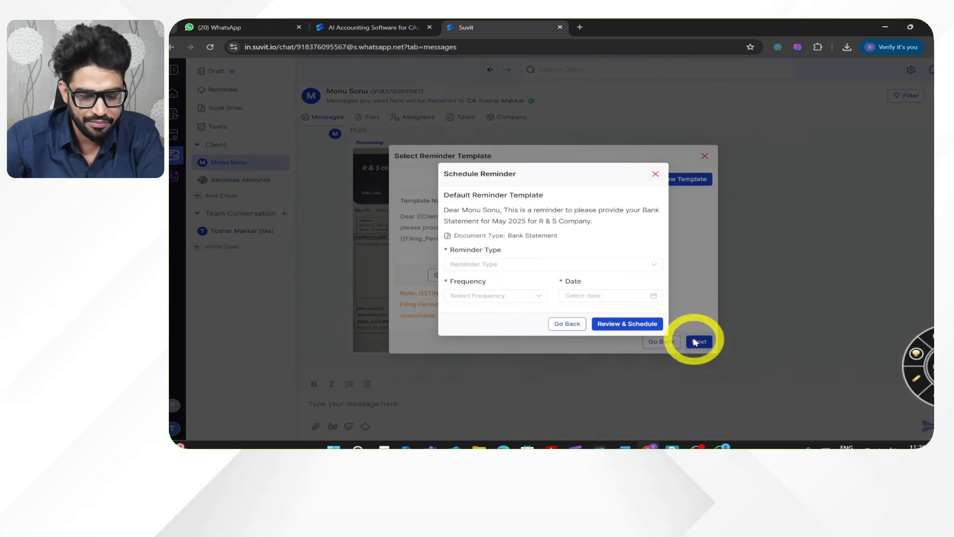
# - Schedule the reminder as Repeat with Monthly frequency and the date 2025-06-20
pyautogui.click(514, 263)
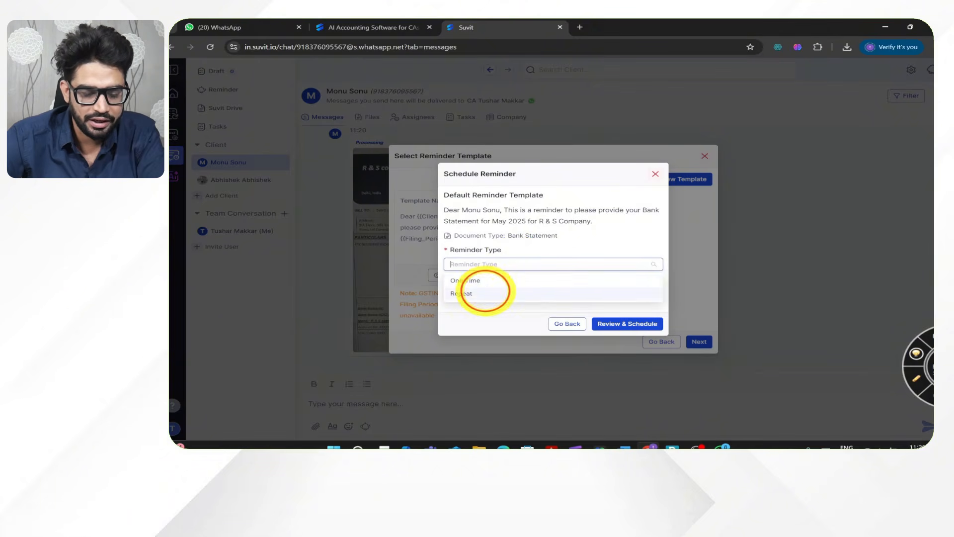
pyautogui.click(484, 293)
pyautogui.click(522, 295)
pyautogui.click(490, 313)
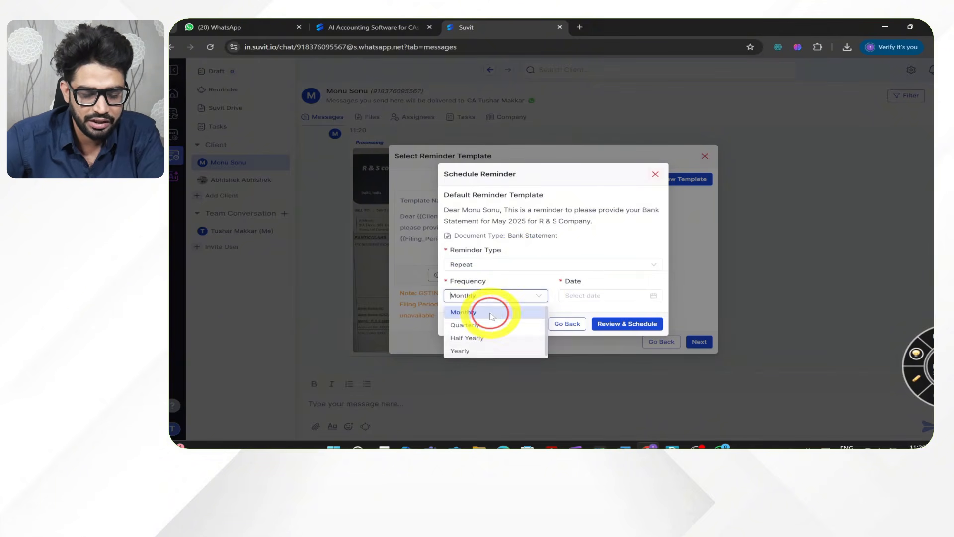
pyautogui.click(616, 296)
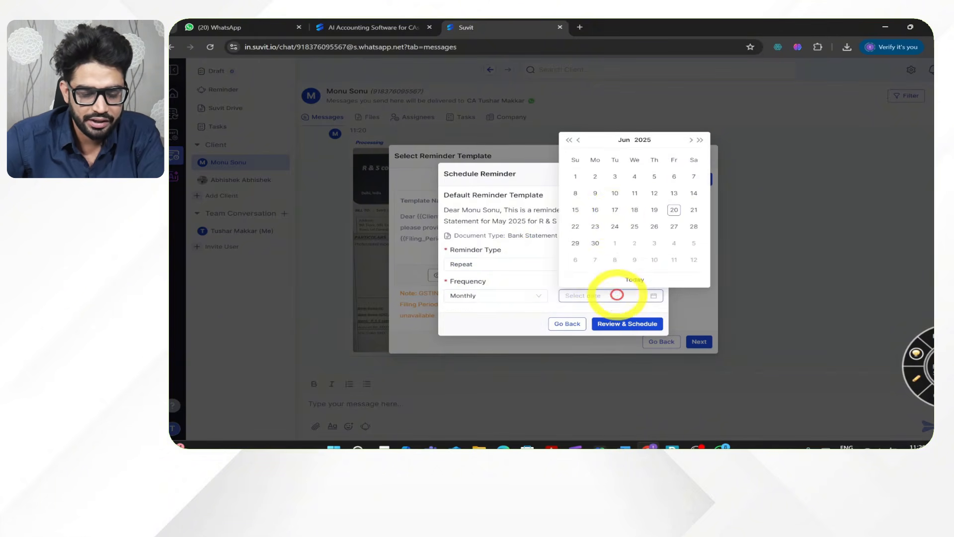
pyautogui.click(678, 212)
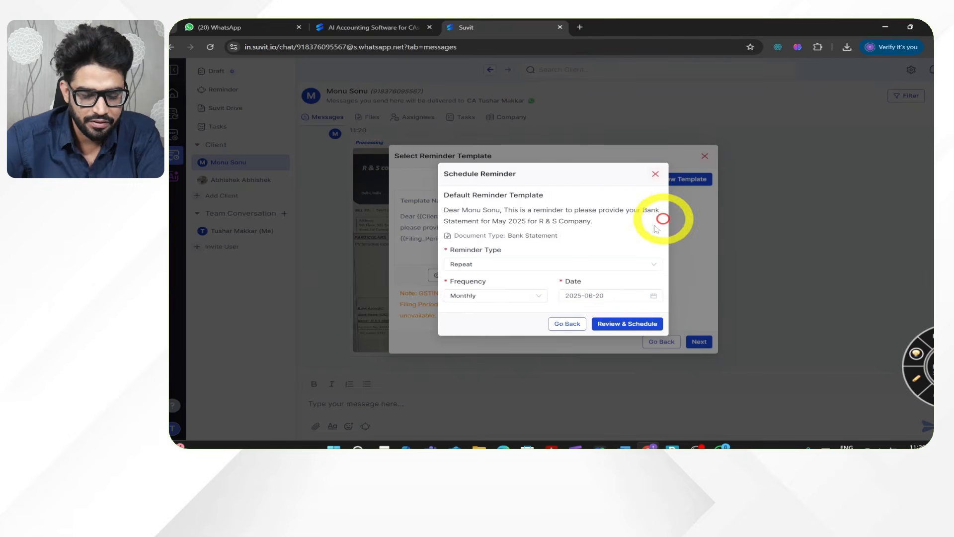
pyautogui.click(616, 324)
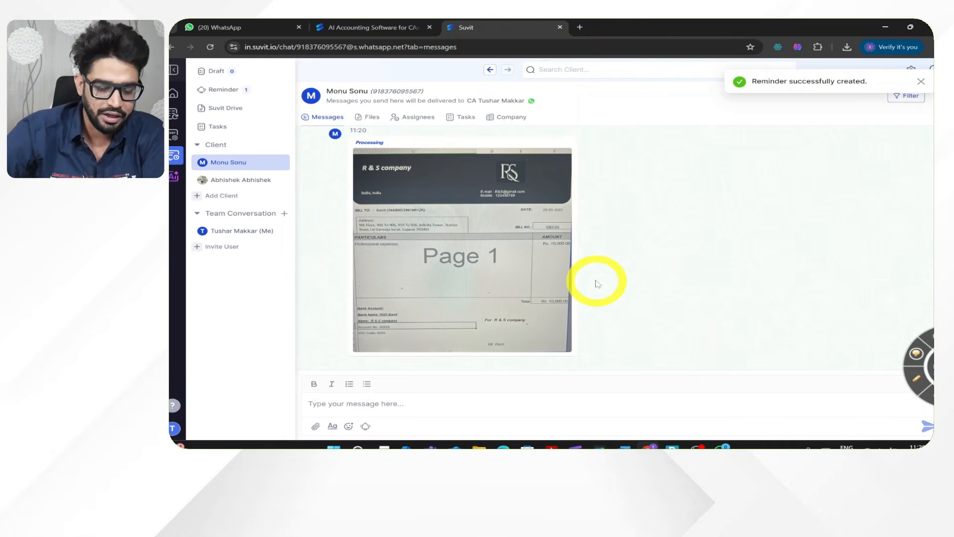
# - Open the list of scheduled reminders to check the bank statement entry
pyautogui.scroll(1, 598, 284)
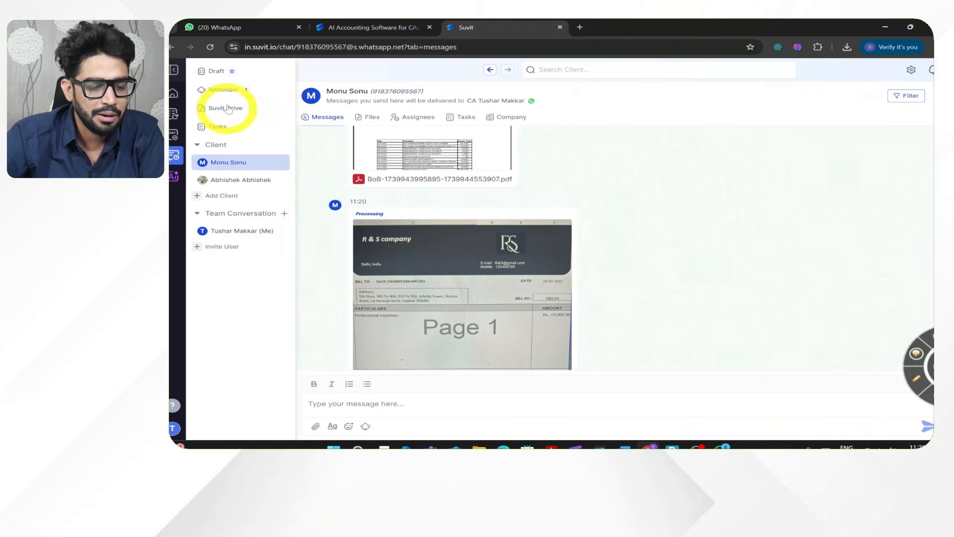
pyautogui.click(237, 91)
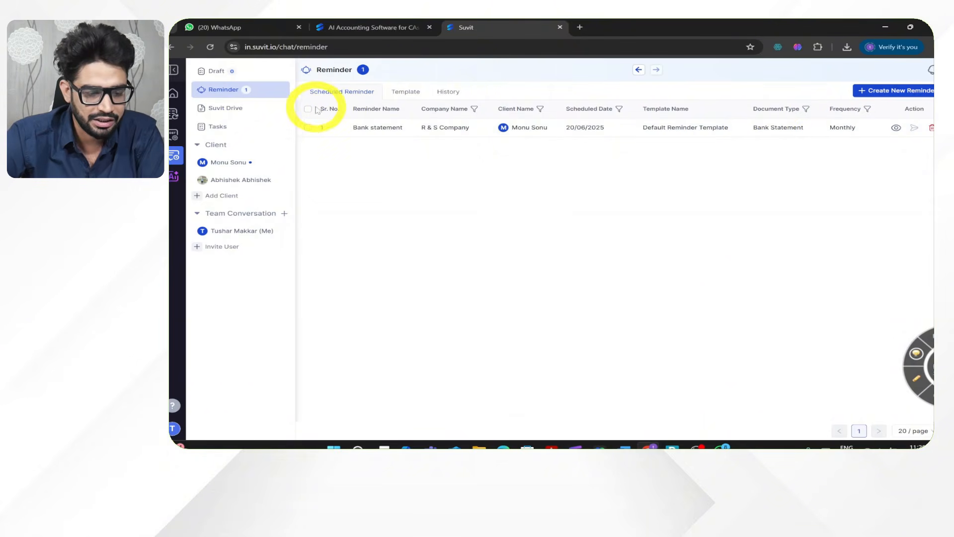
# - View the bulk reminder list of clients and return to the company list with the navigation collapsed
pyautogui.click(897, 90)
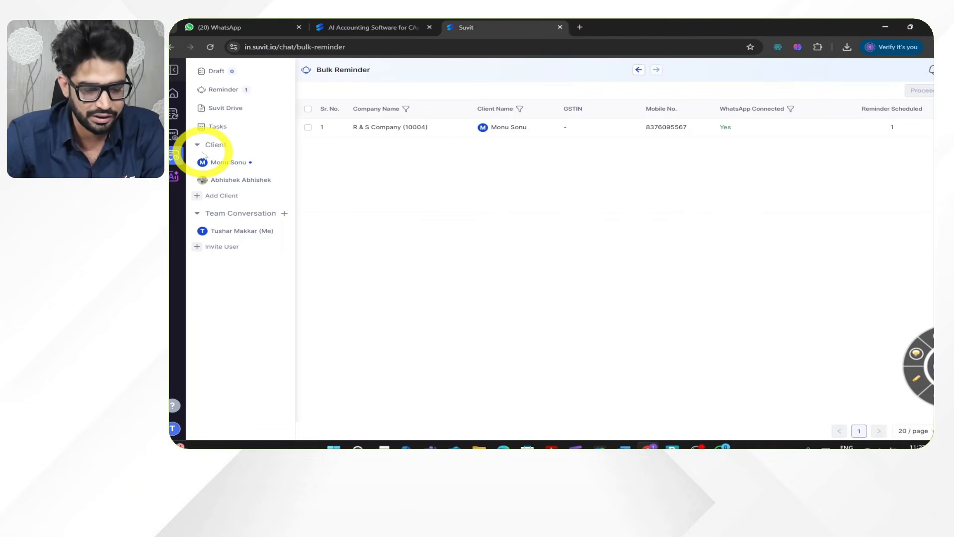
pyautogui.click(175, 95)
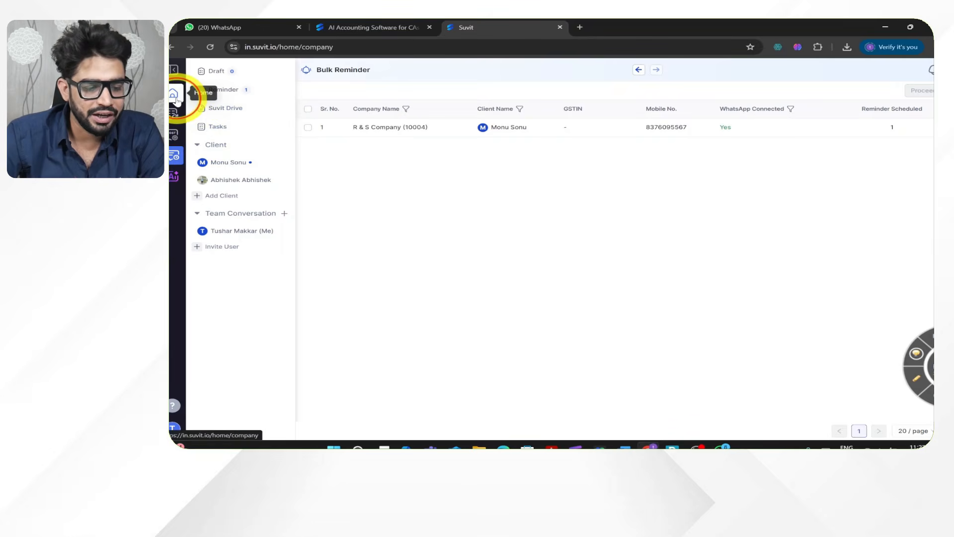
pyautogui.click(174, 69)
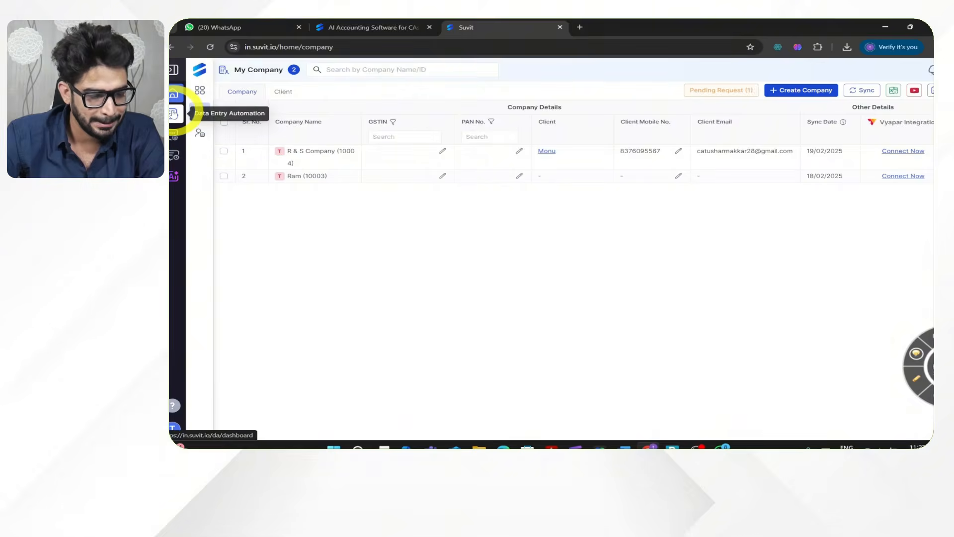
# - Open the Data Entry Automation dashboard for R & S Company and look over its contents
pyautogui.click(174, 114)
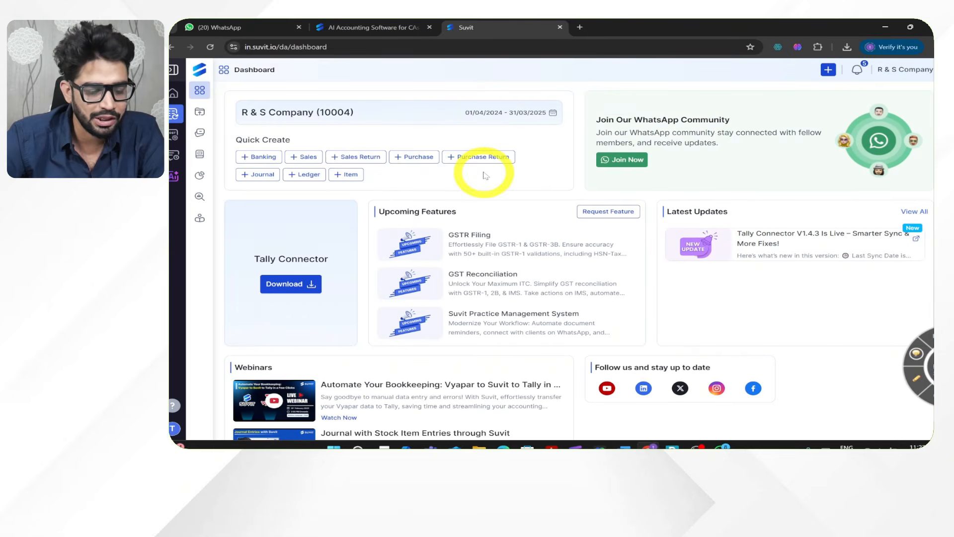
pyautogui.scroll(-1, 486, 175)
pyautogui.scroll(1, 486, 171)
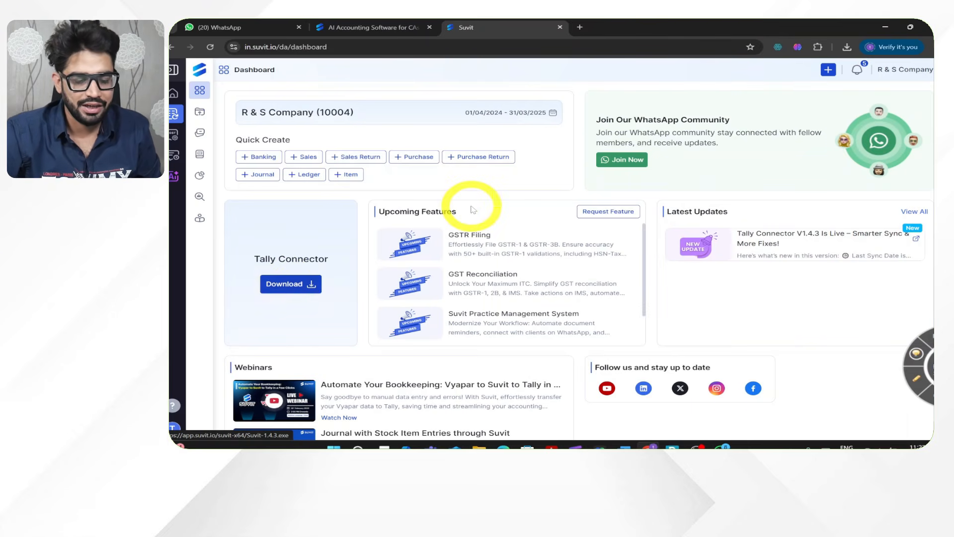
pyautogui.click(671, 447)
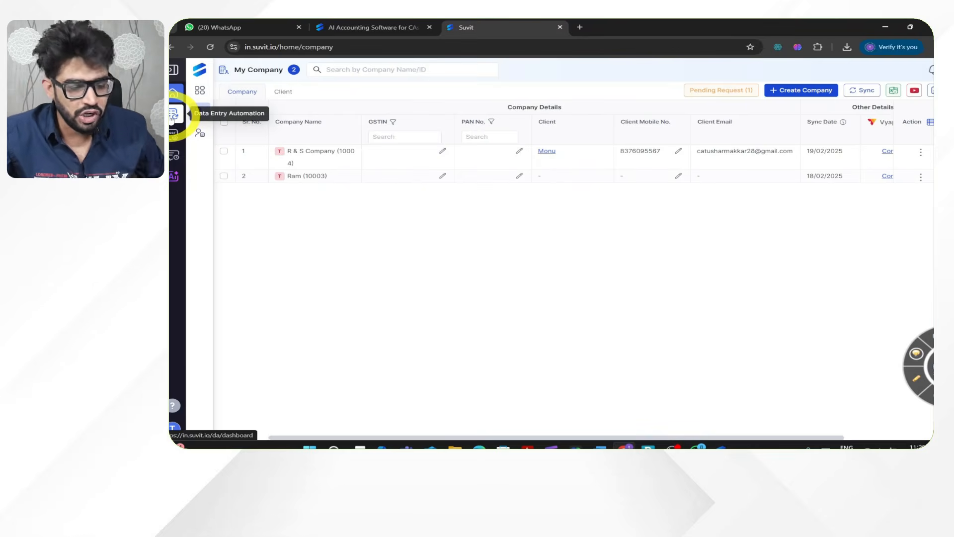
# - Open the draft sales entry R&S-04 for Suvit Fintech Private Limited and display it as an Accounting Invoice
pyautogui.click(172, 116)
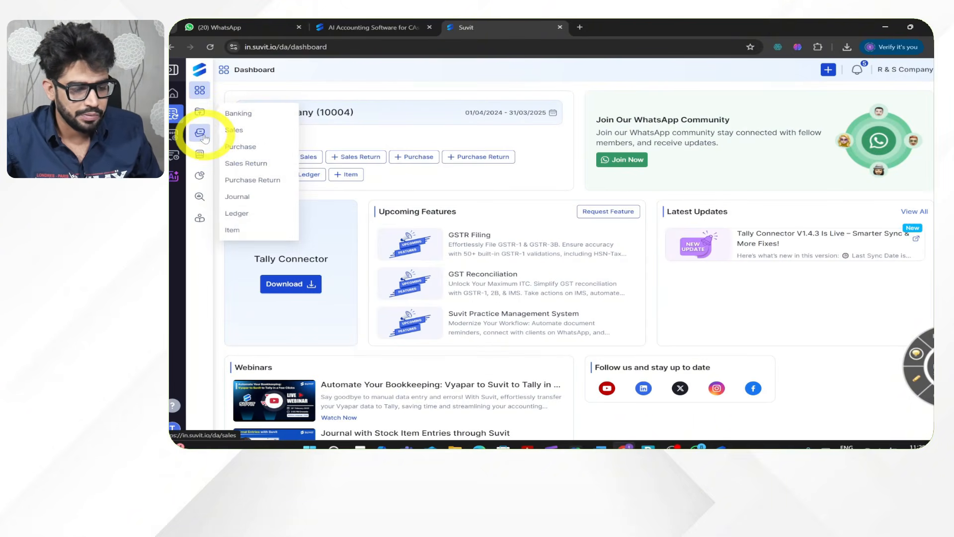
pyautogui.click(239, 134)
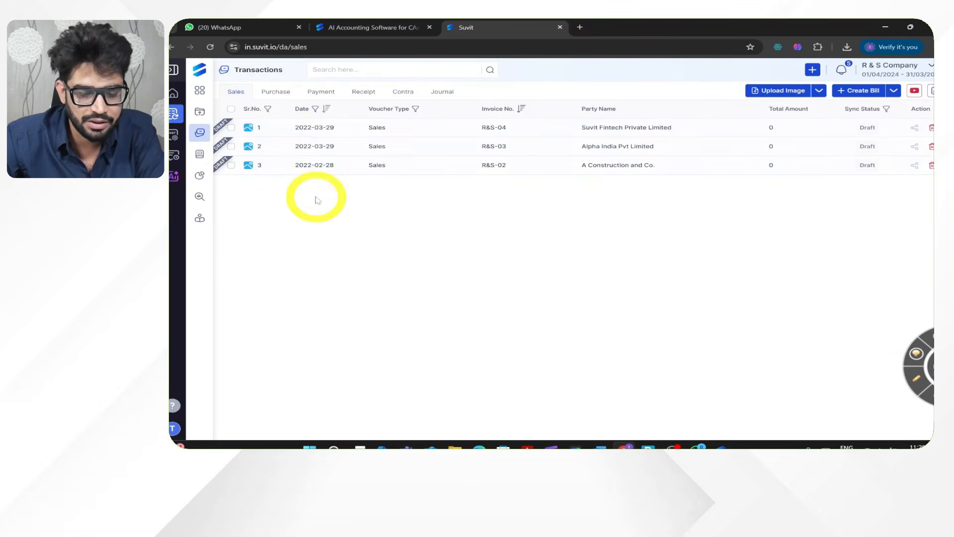
pyautogui.click(231, 127)
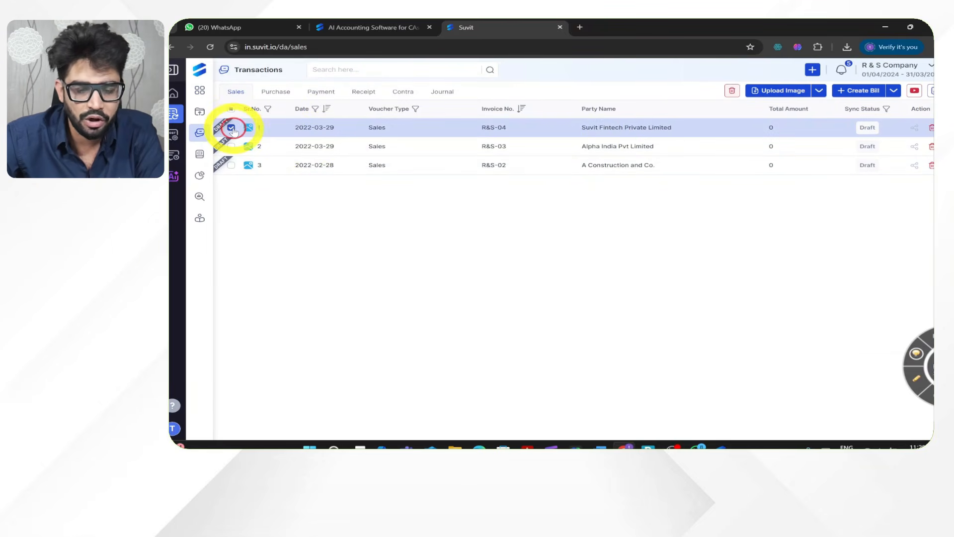
pyautogui.click(693, 128)
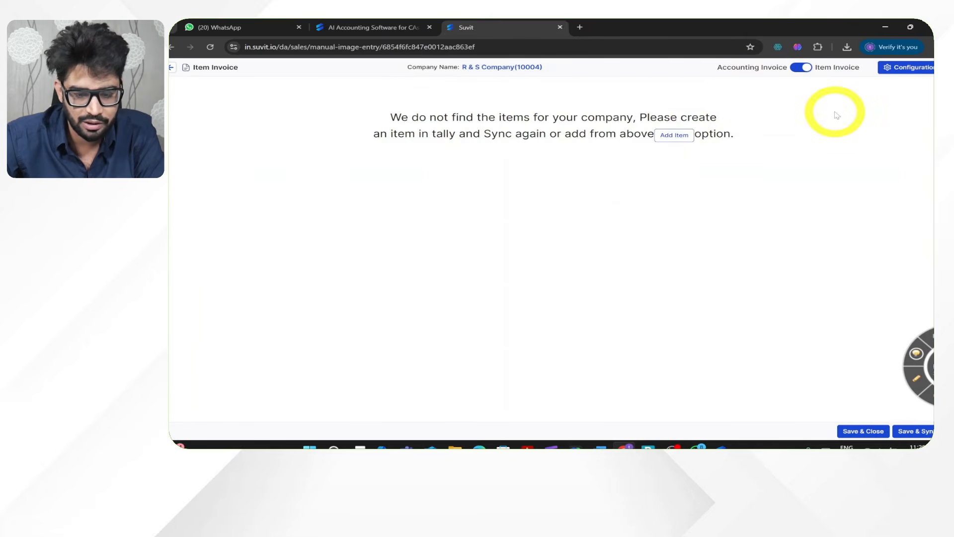
pyautogui.click(802, 67)
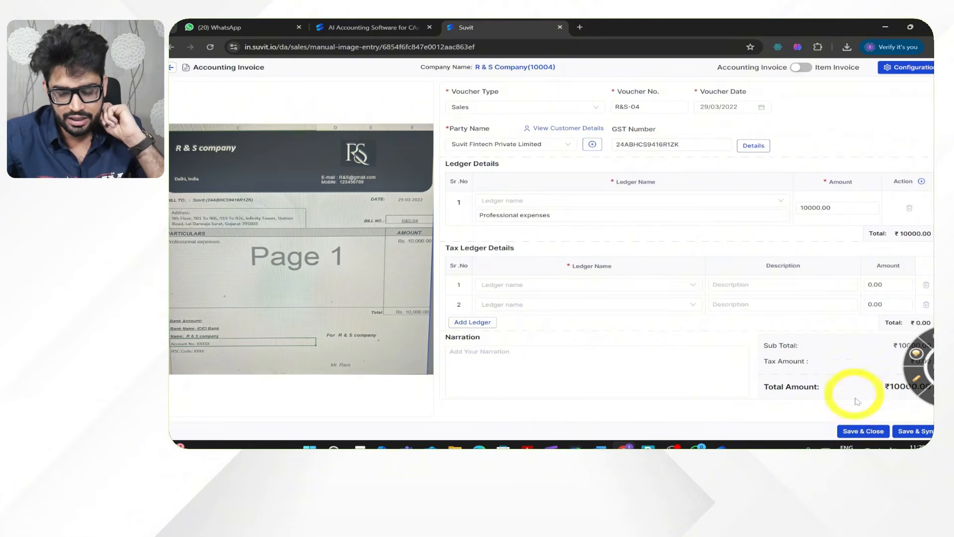
# - Assign the PROFESSIONAL EXPENSES ledger to invoice R&S-04, then save and sync it to Tally
pyautogui.click(911, 432)
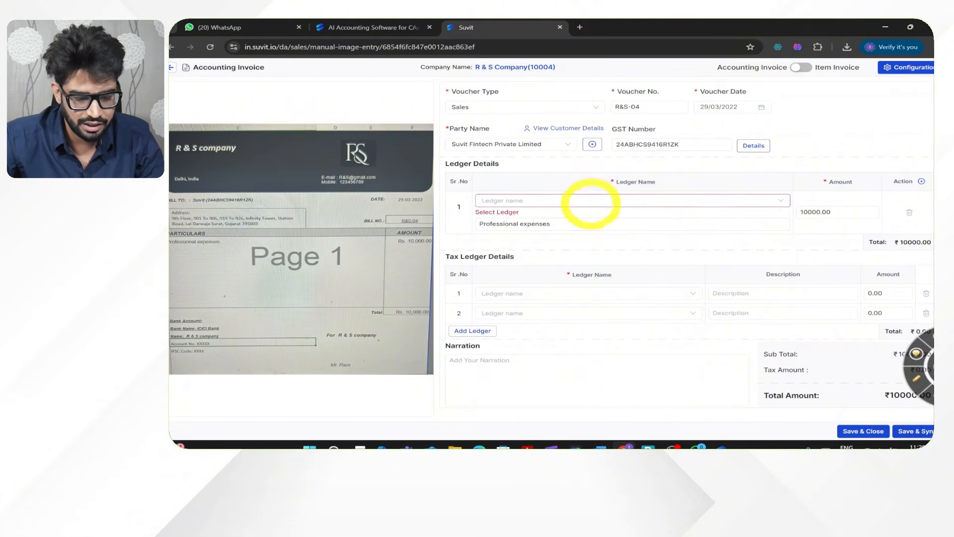
pyautogui.click(590, 201)
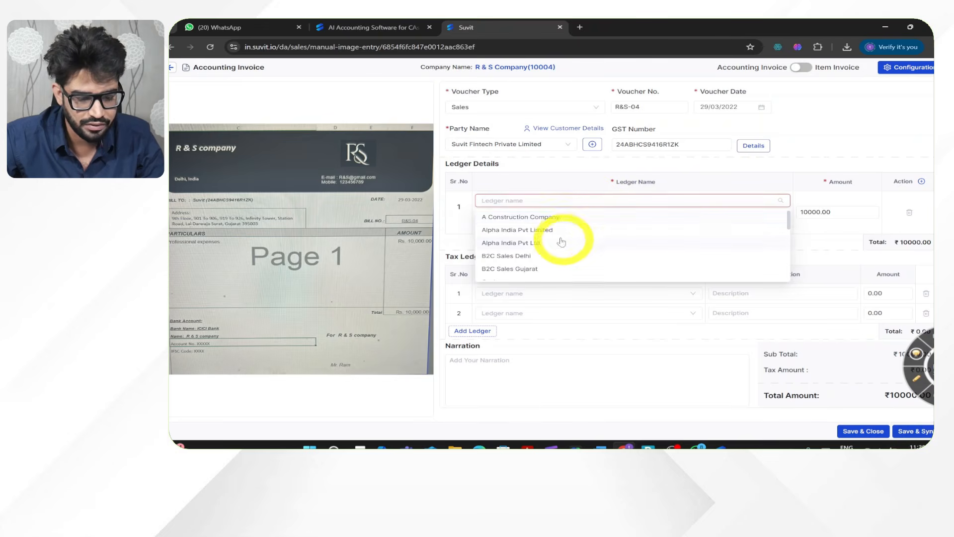
pyautogui.click(579, 200)
pyautogui.click(551, 201)
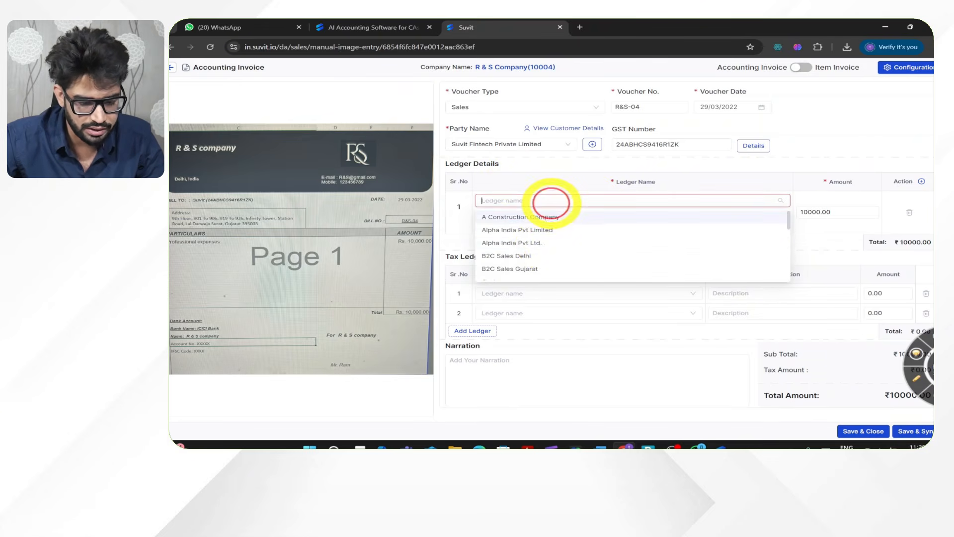
pyautogui.write('prof')
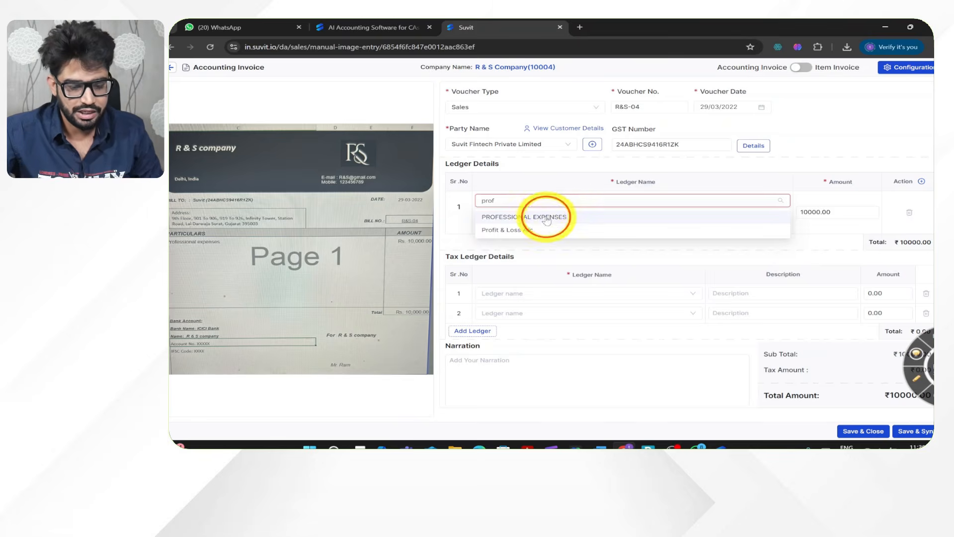
pyautogui.click(544, 216)
pyautogui.click(902, 427)
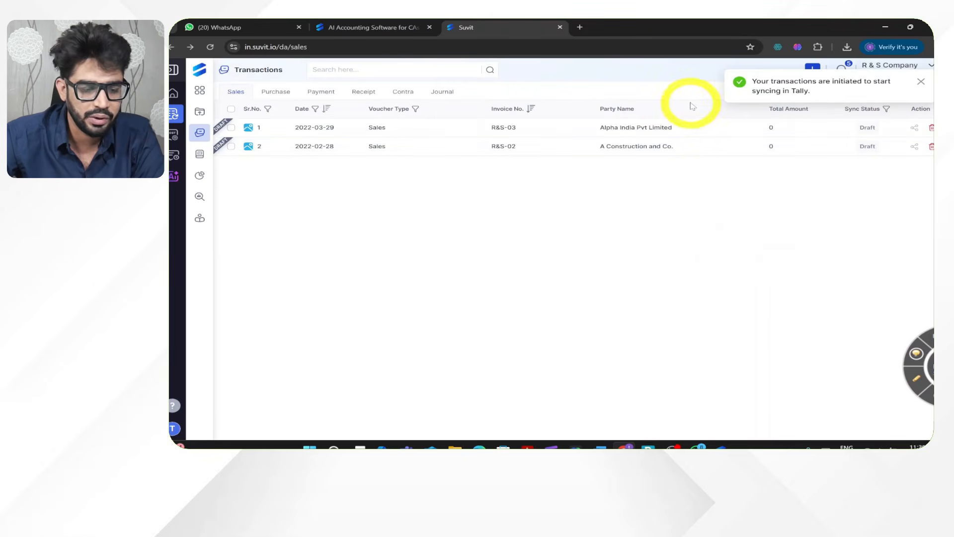
# - Open the draft sales entry R&S-03 for Alpha India Pvt Limited and display it as an Accounting Invoice
pyautogui.click(231, 128)
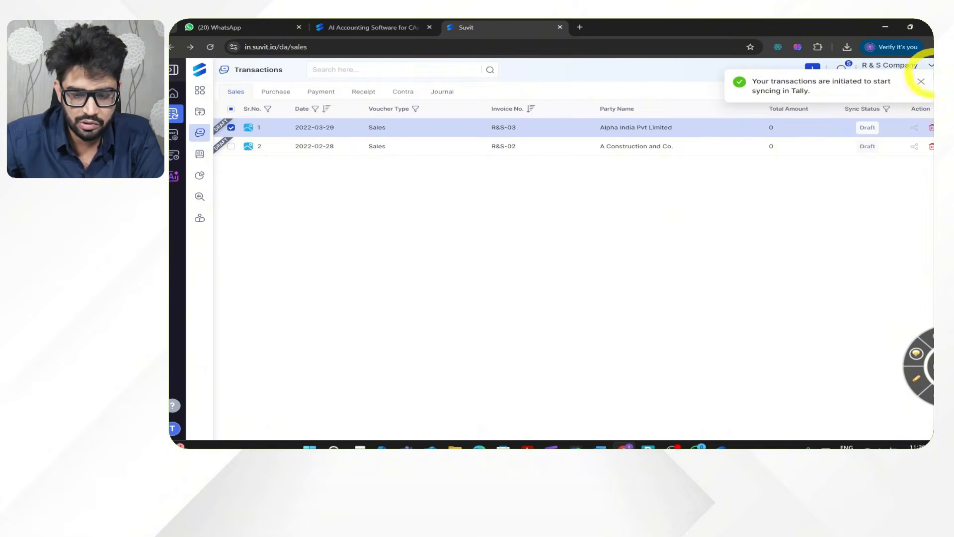
pyautogui.click(921, 81)
pyautogui.click(656, 128)
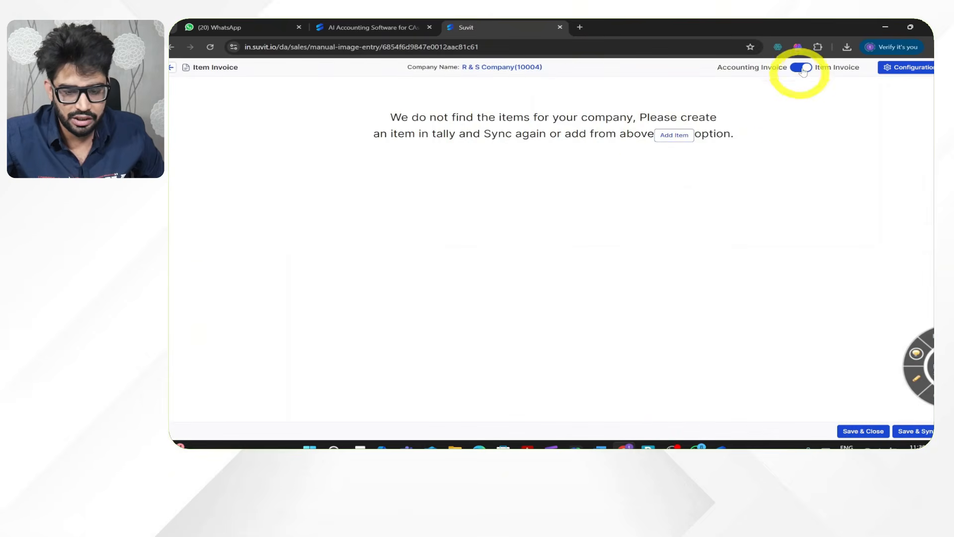
pyautogui.click(802, 68)
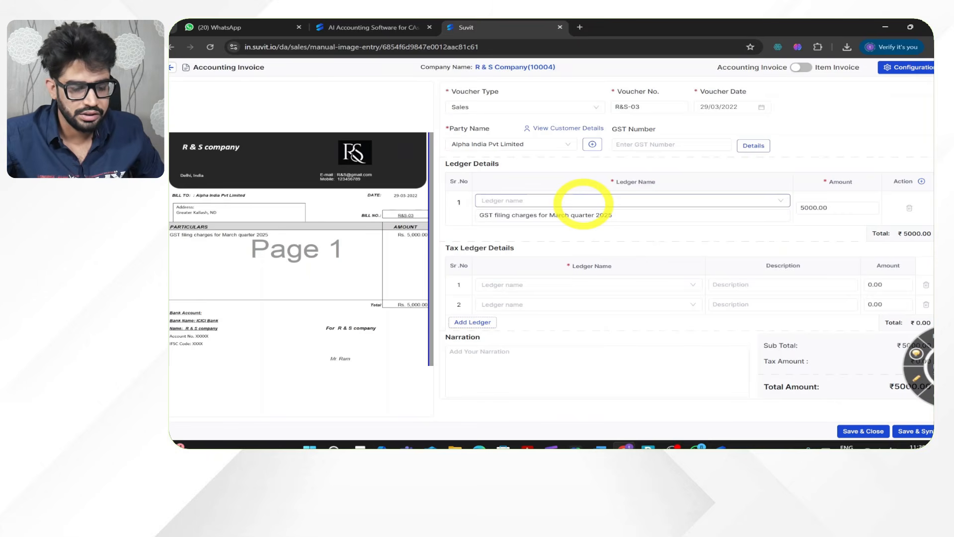
# - Assign the PROFESSIONAL EXPENSES ledger to invoice R&S-03, then save and sync it to Tally
pyautogui.click(582, 203)
pyautogui.write('prof')
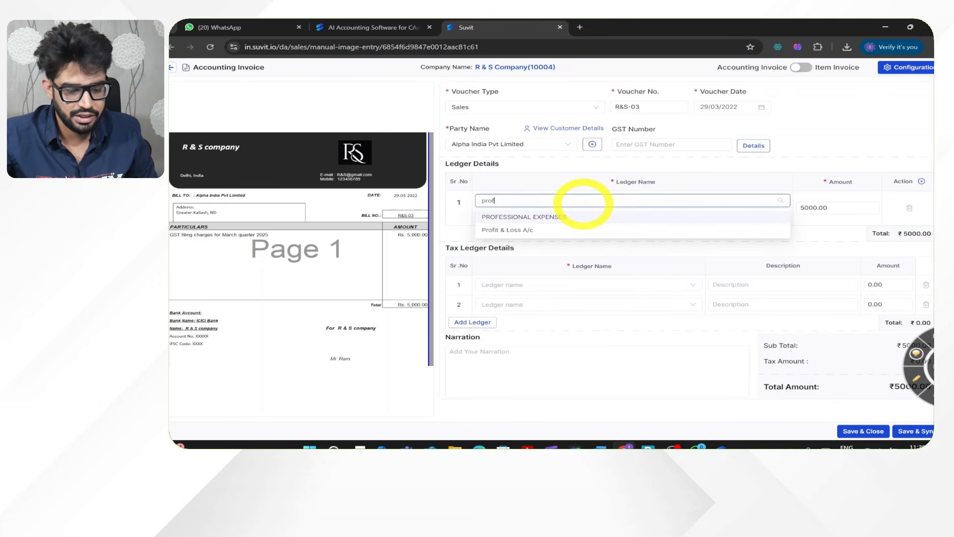
pyautogui.click(580, 215)
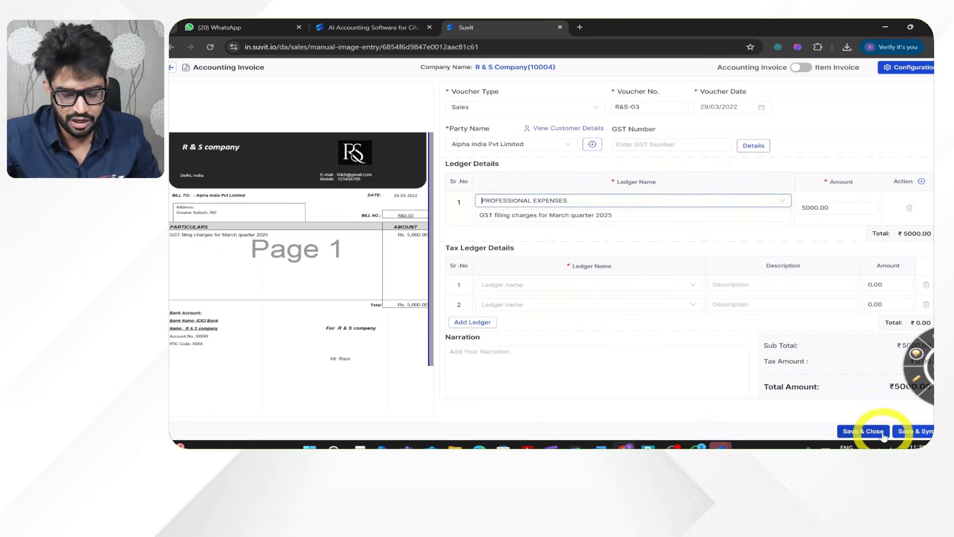
pyautogui.click(905, 431)
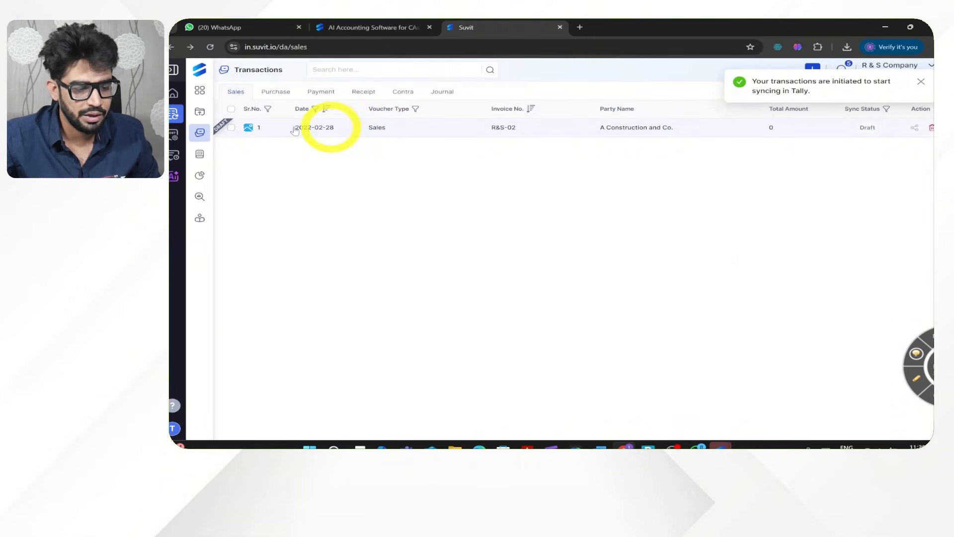
# - Open the remaining draft sales entry R&S-02 for A Construction and Co. and its ledger selection
pyautogui.click(231, 128)
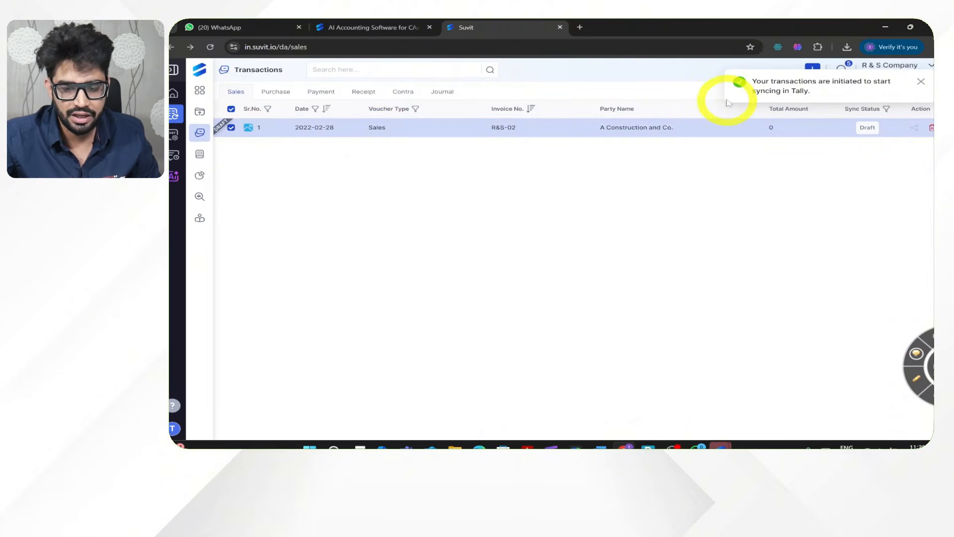
pyautogui.click(920, 81)
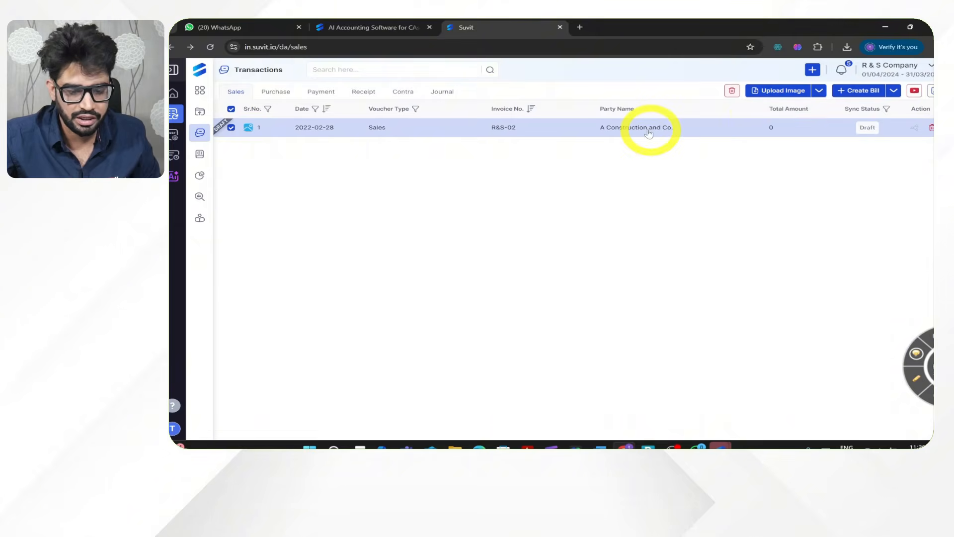
pyautogui.click(649, 133)
pyautogui.click(504, 200)
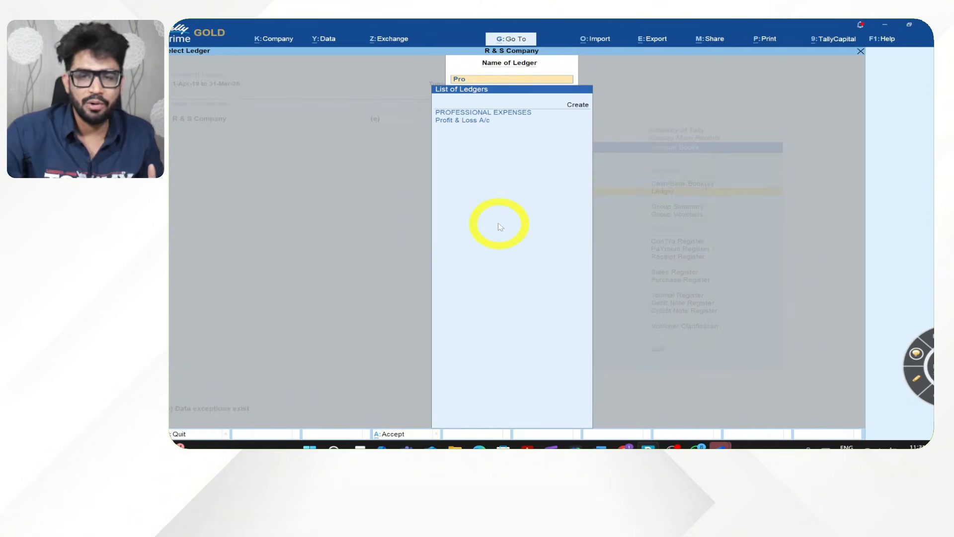
# - Switch to TallyPrime and open the PROFESSIONAL EXPENSES ledger to check the synced sales entries
pyautogui.press('Return')
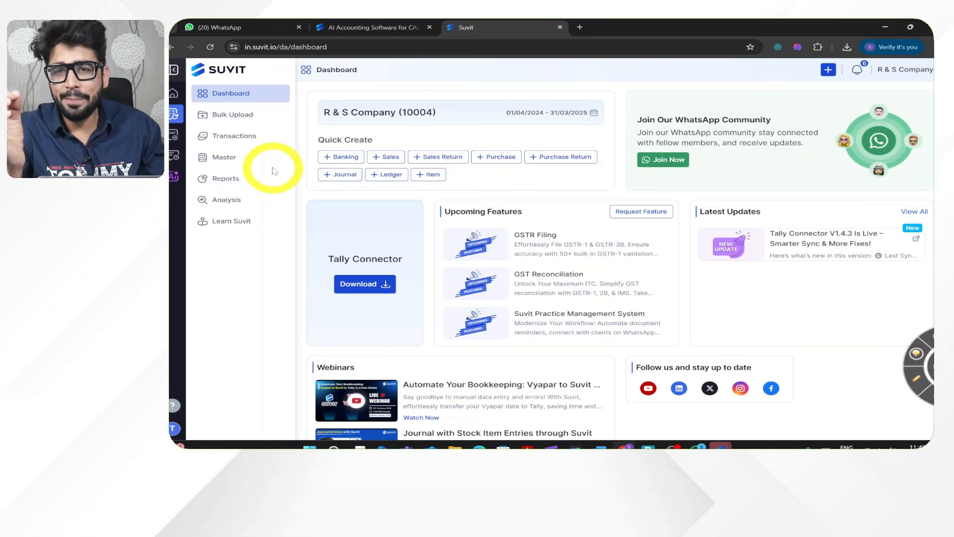
# - Switch back to Suvit and open the extracted ICICI bank statement transactions from the bulk banking uploads
pyautogui.moveTo(242, 116)
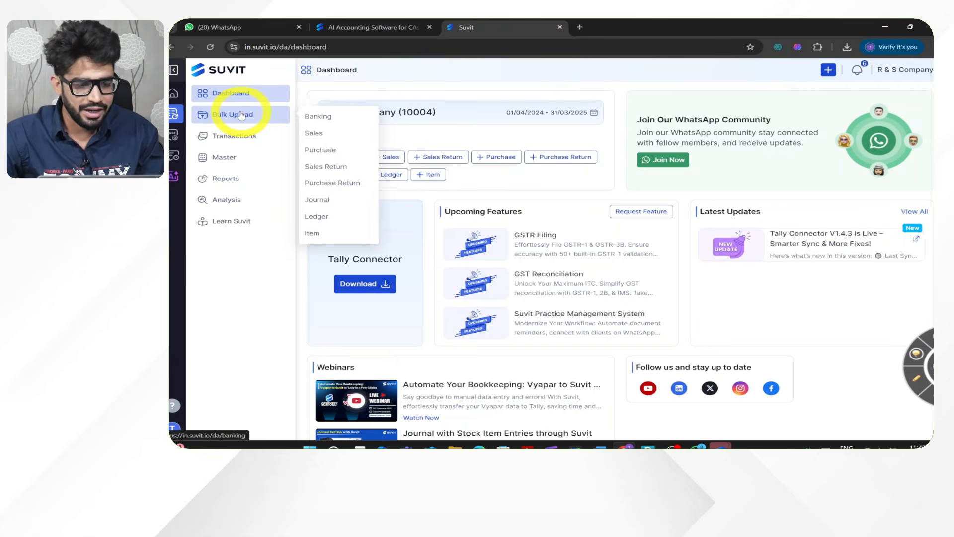
pyautogui.click(308, 117)
pyautogui.click(316, 150)
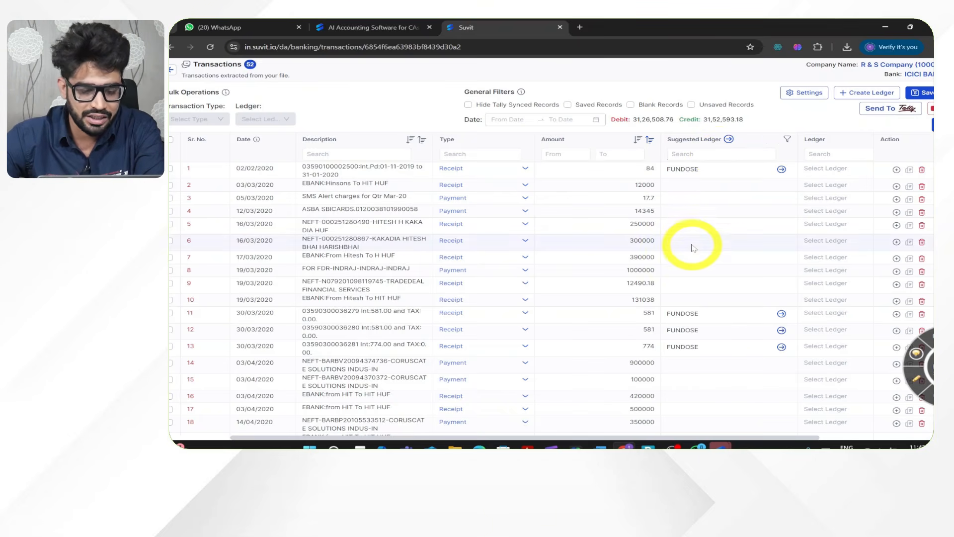
# - Examine the extracted bank transactions, checking their descriptions, types, amounts and suggested ledgers
pyautogui.scroll(-1, 693, 246)
pyautogui.scroll(1, 692, 246)
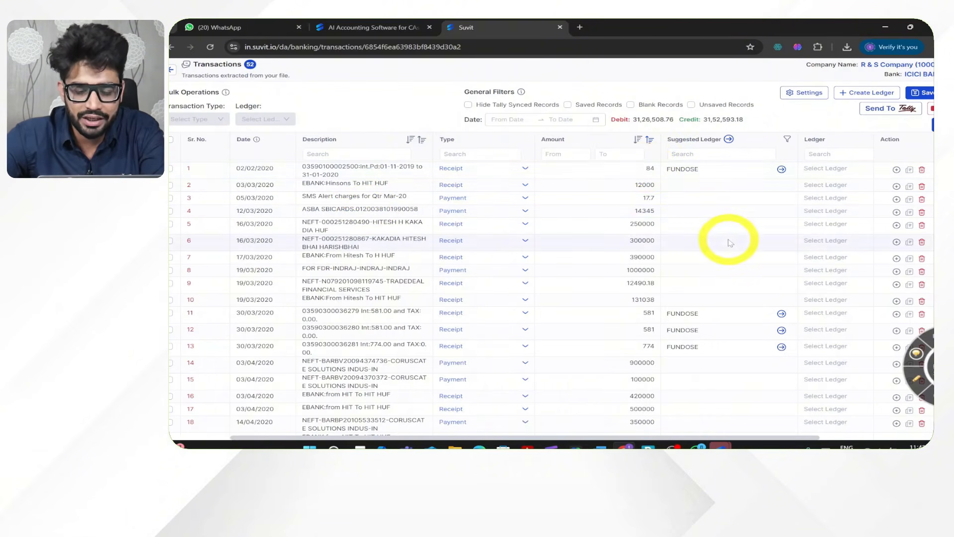
pyautogui.scroll(-5, 727, 241)
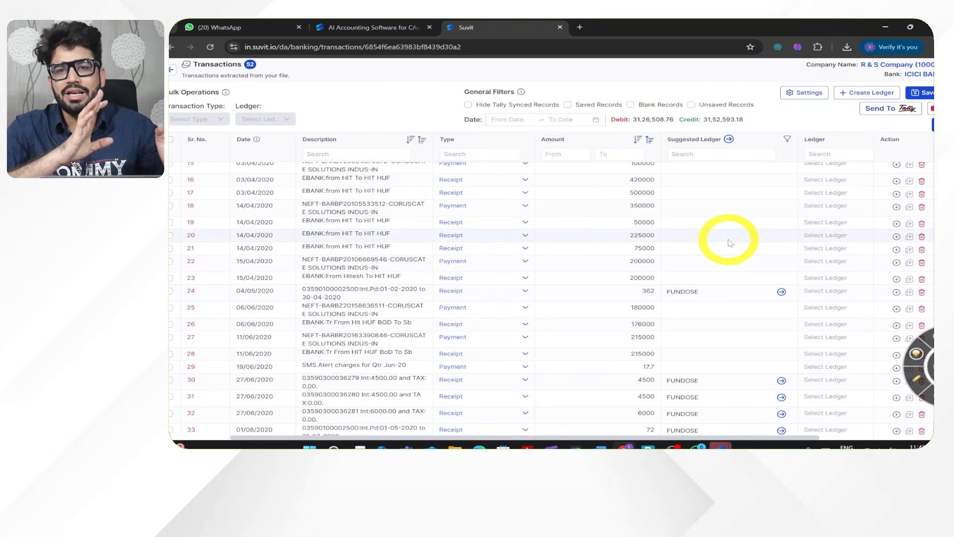
pyautogui.scroll(-3, 730, 243)
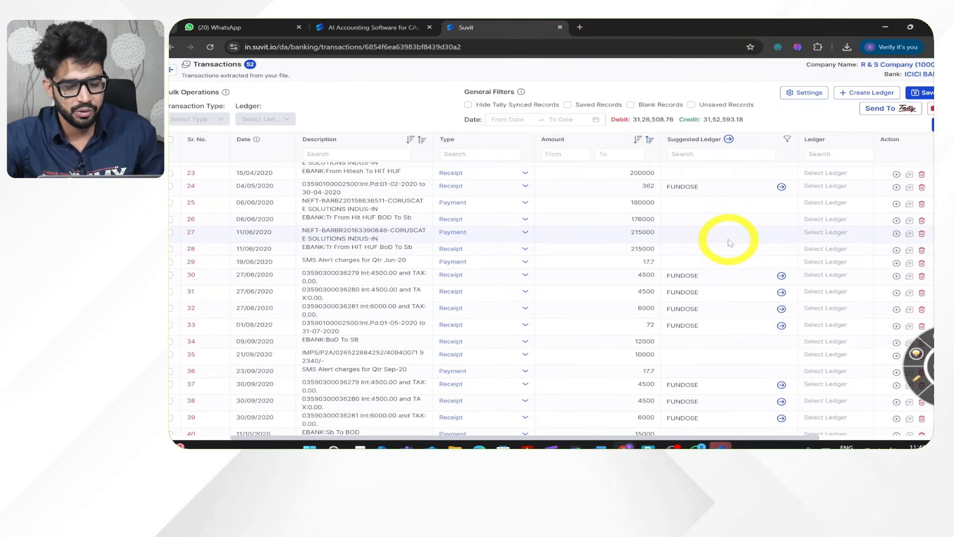
pyautogui.scroll(5, 730, 242)
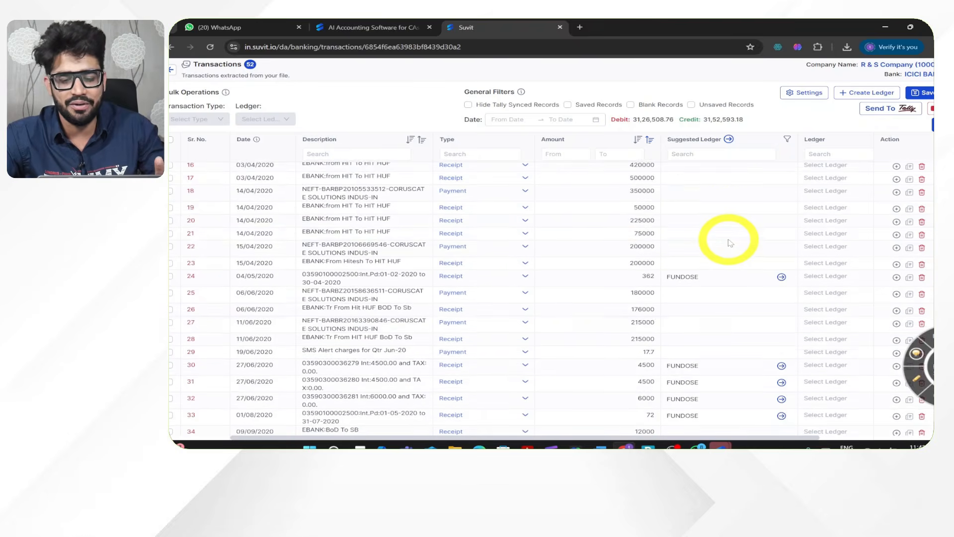
pyautogui.scroll(3, 729, 241)
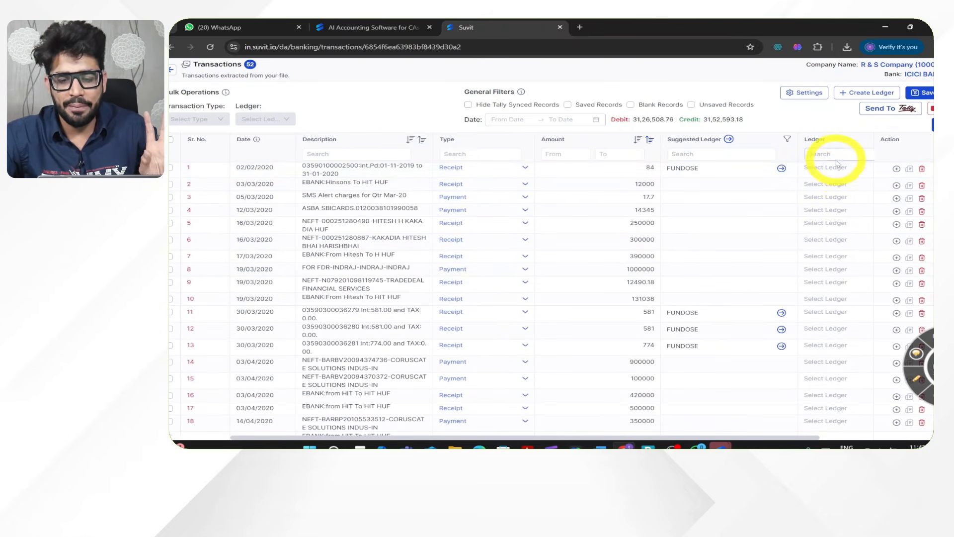
pyautogui.scroll(-4, 835, 187)
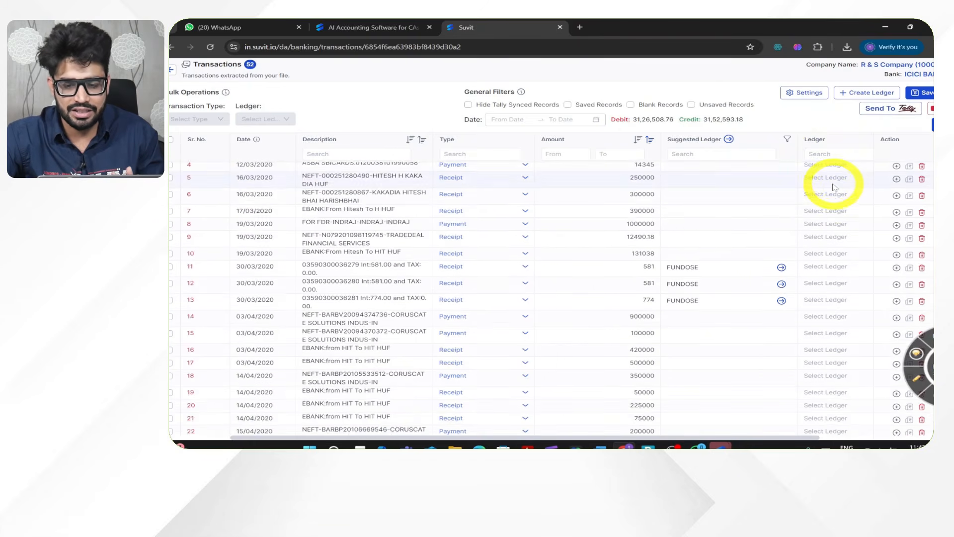
pyautogui.scroll(5, 835, 187)
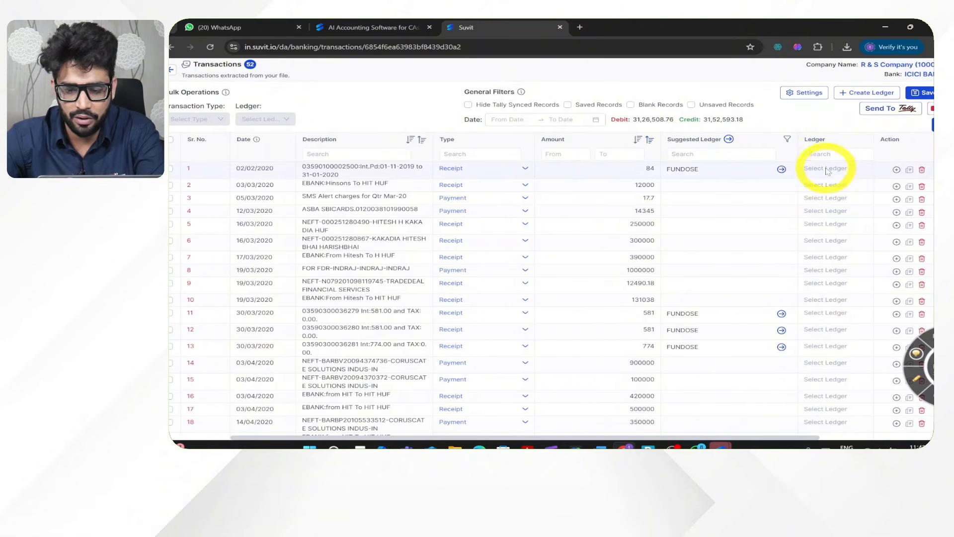
# - Select all the extracted bank transactions and bulk-assign them the FUNDOSE ledger
pyautogui.click(828, 171)
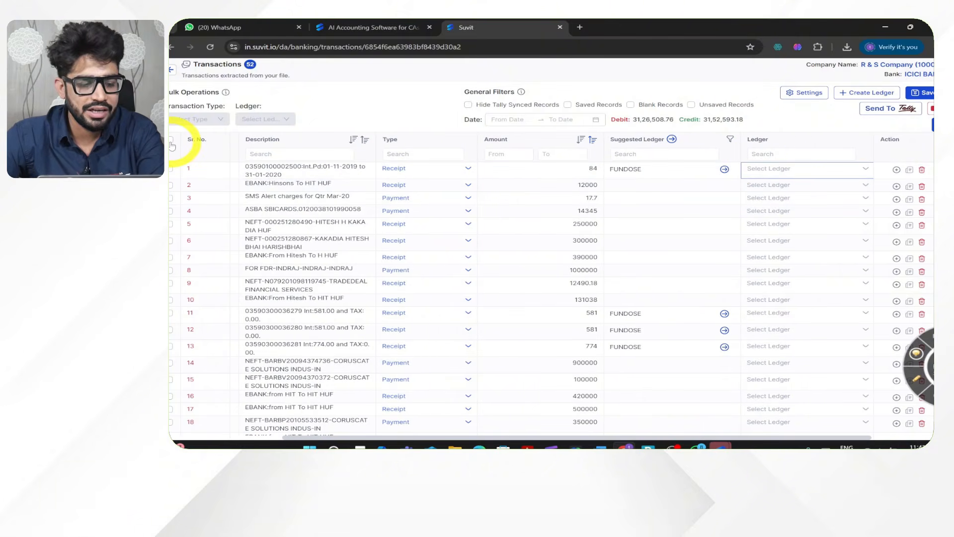
pyautogui.click(170, 141)
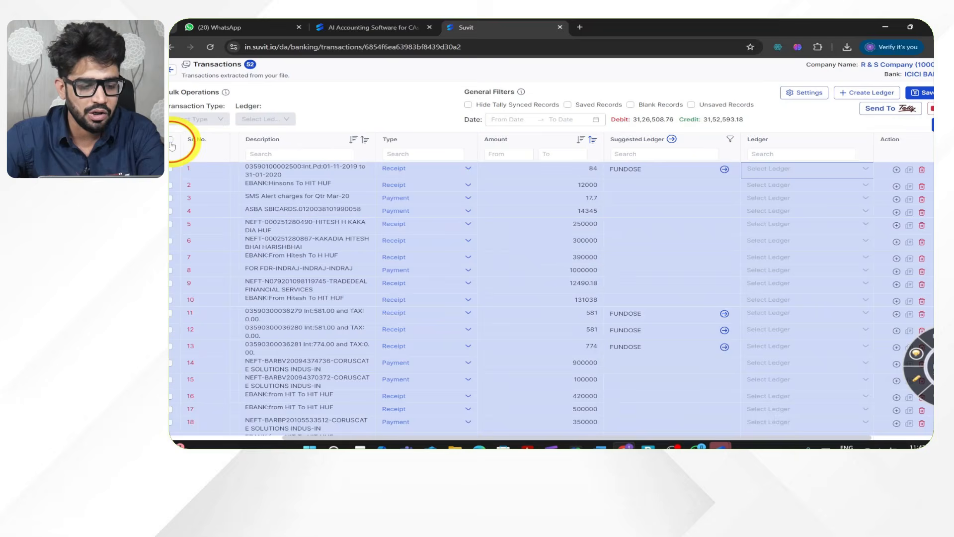
pyautogui.click(278, 119)
pyautogui.click(283, 118)
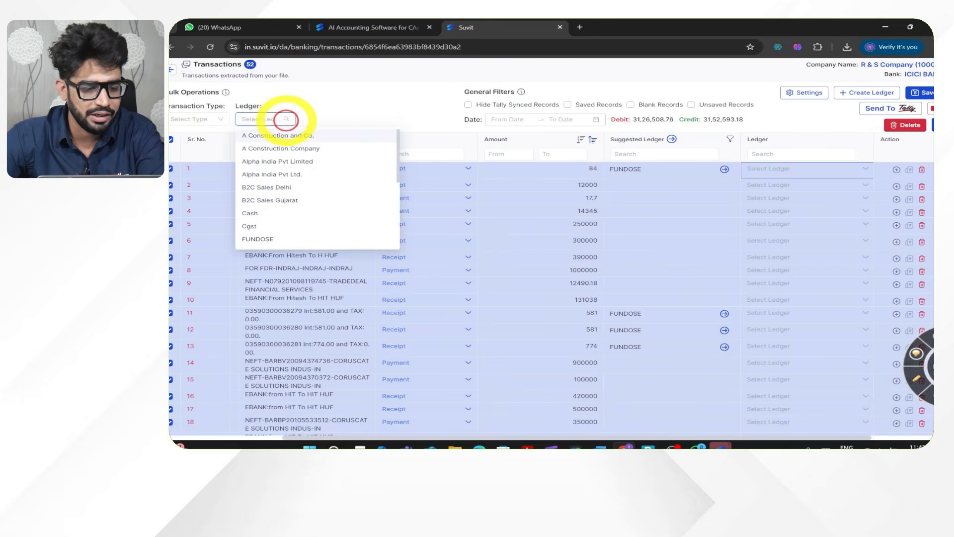
pyautogui.click(259, 239)
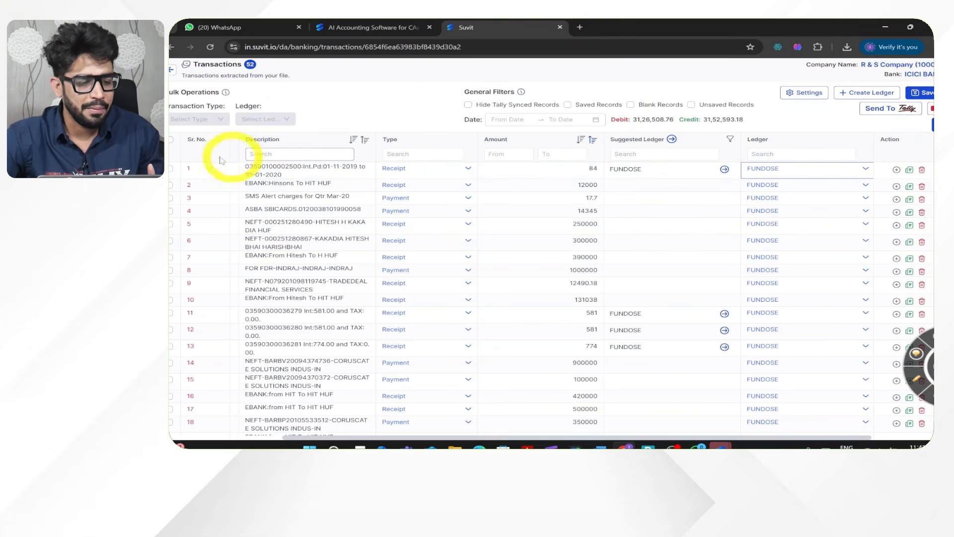
# - Filter the transaction descriptions by "int", bulk-assign PROFESSIONAL EXPENSES to all matching entries, and clear the filter
pyautogui.click(258, 154)
pyautogui.write('int')
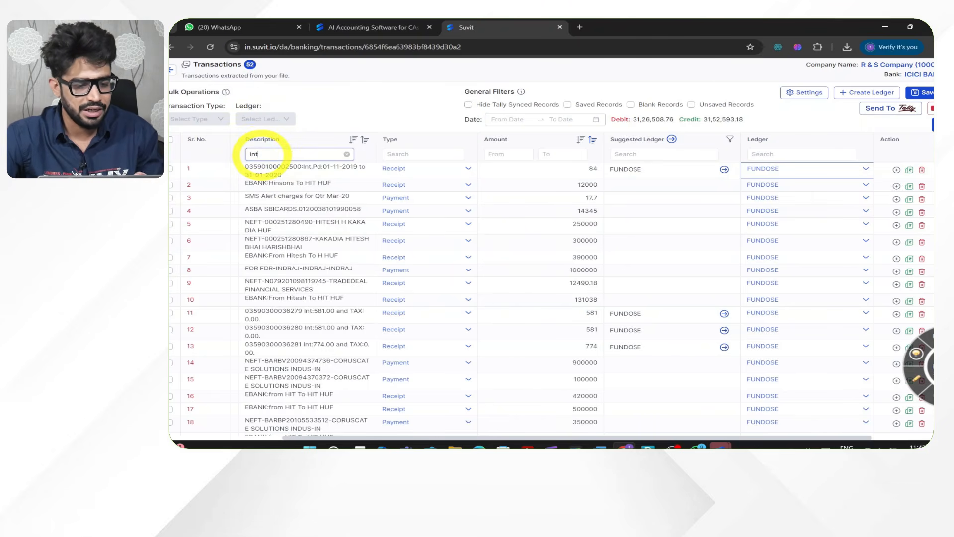
pyautogui.click(171, 141)
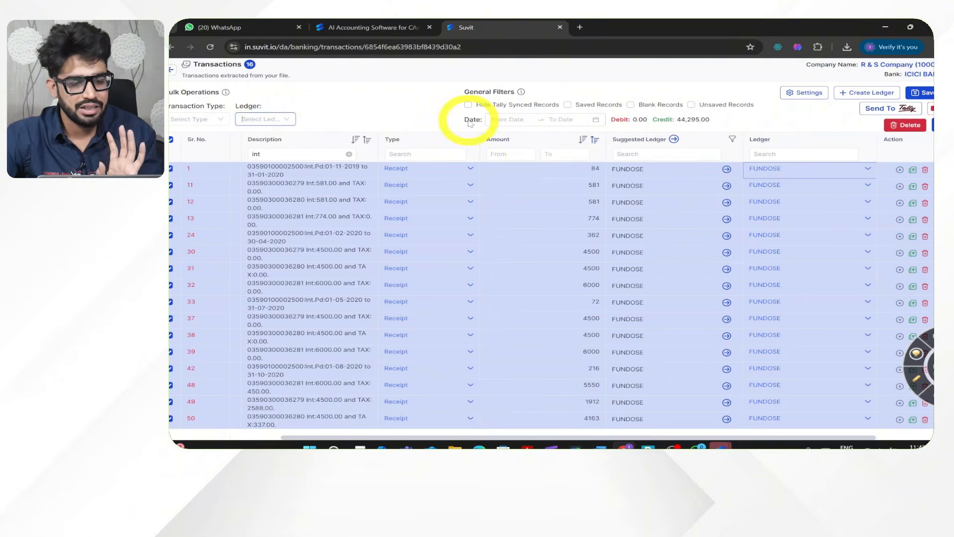
pyautogui.click(279, 118)
pyautogui.write('pro')
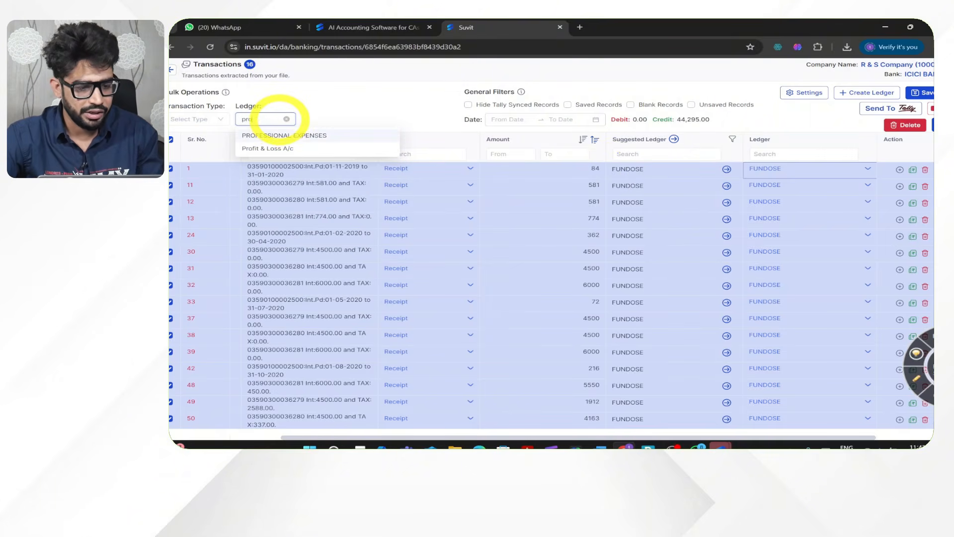
pyautogui.click(283, 135)
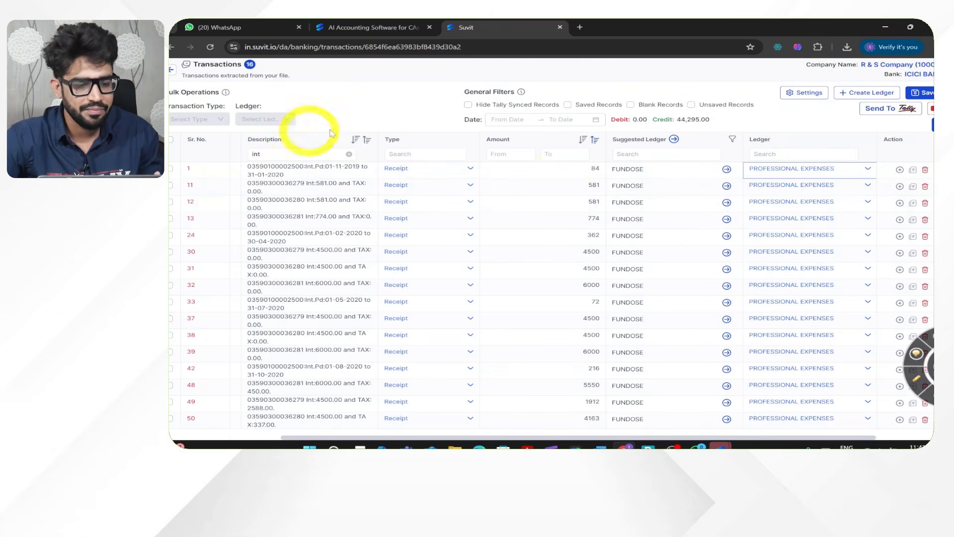
pyautogui.click(349, 154)
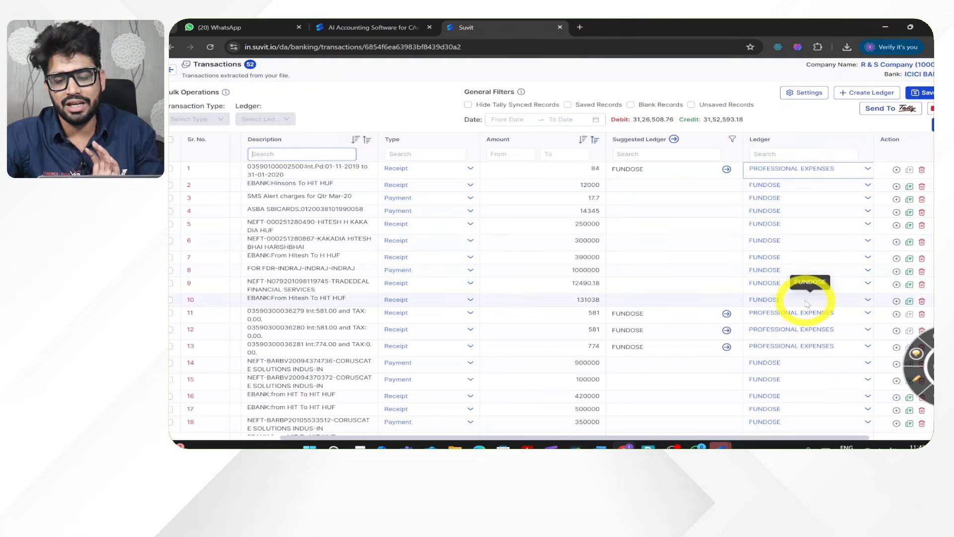
# - Save the ledger changes and push the bank transactions to Tally, closing the sync status once finished
pyautogui.scroll(-3, 784, 359)
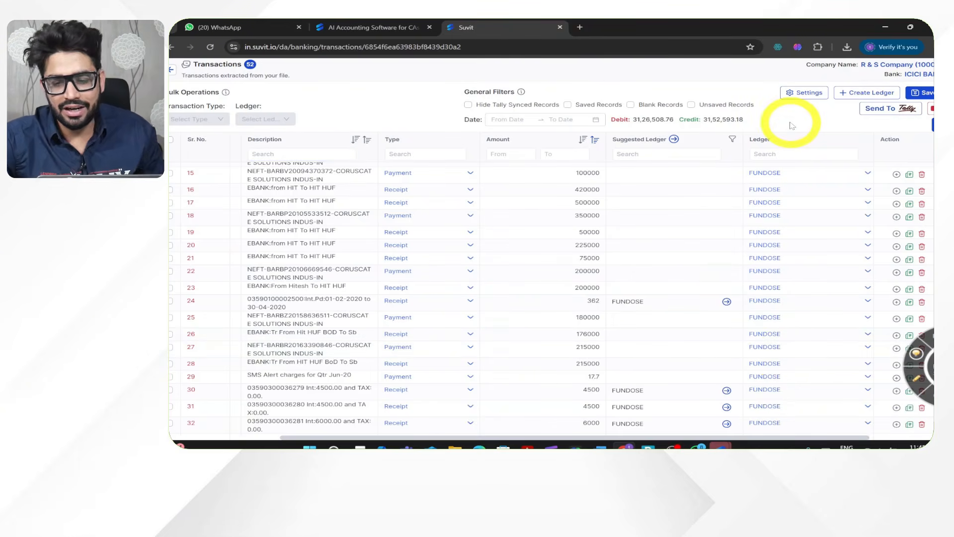
pyautogui.click(874, 114)
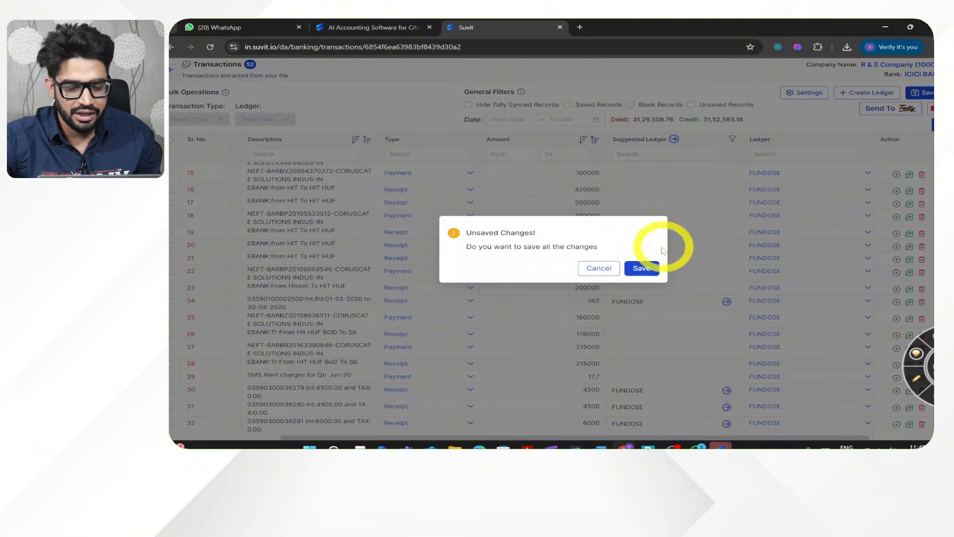
pyautogui.click(642, 268)
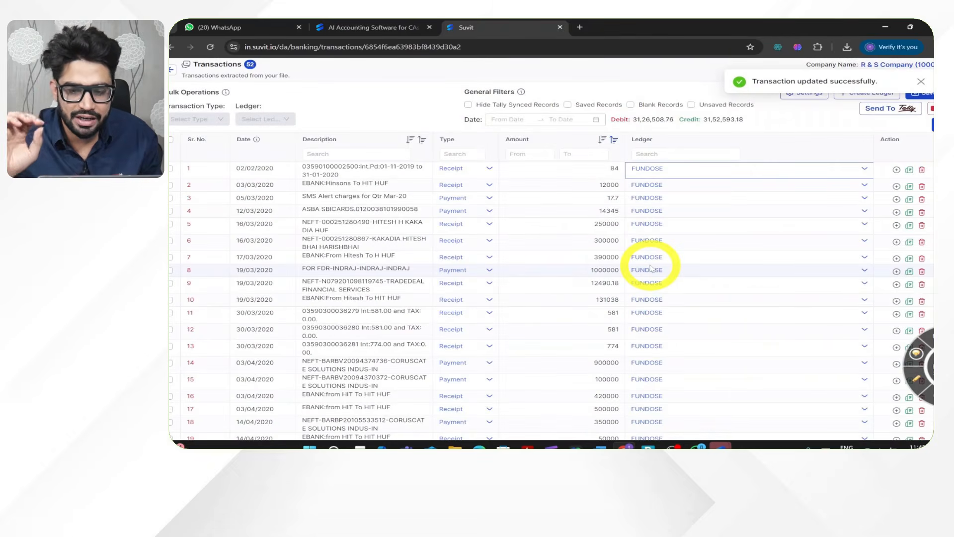
pyautogui.click(920, 82)
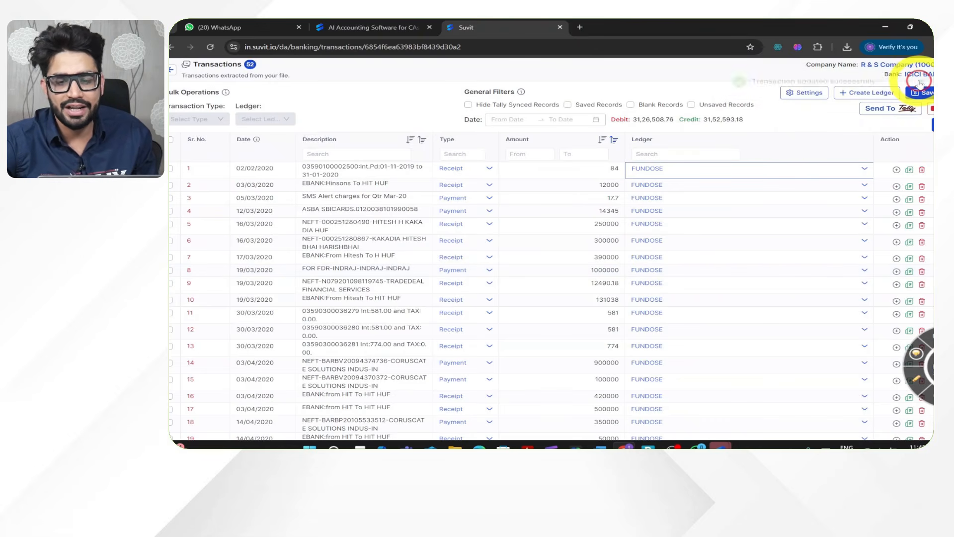
pyautogui.click(875, 113)
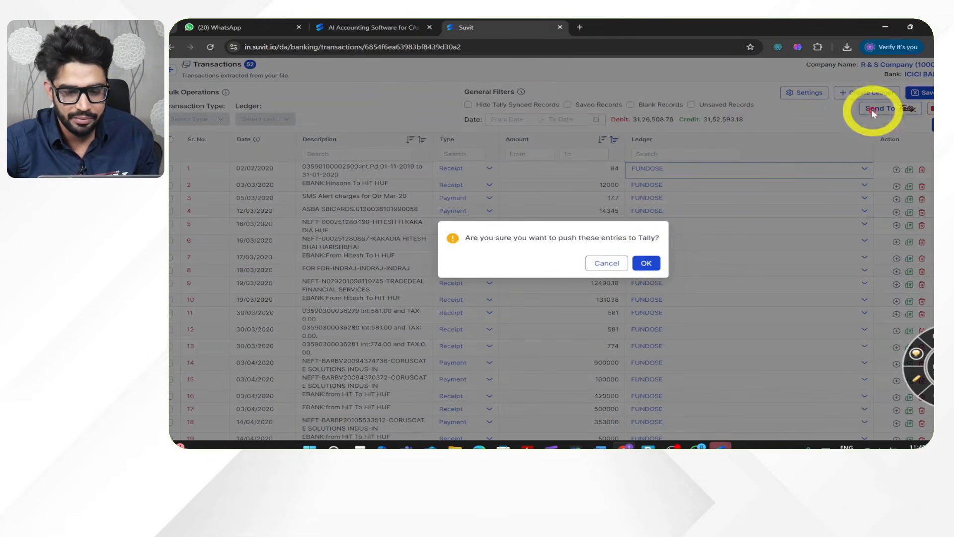
pyautogui.click(644, 263)
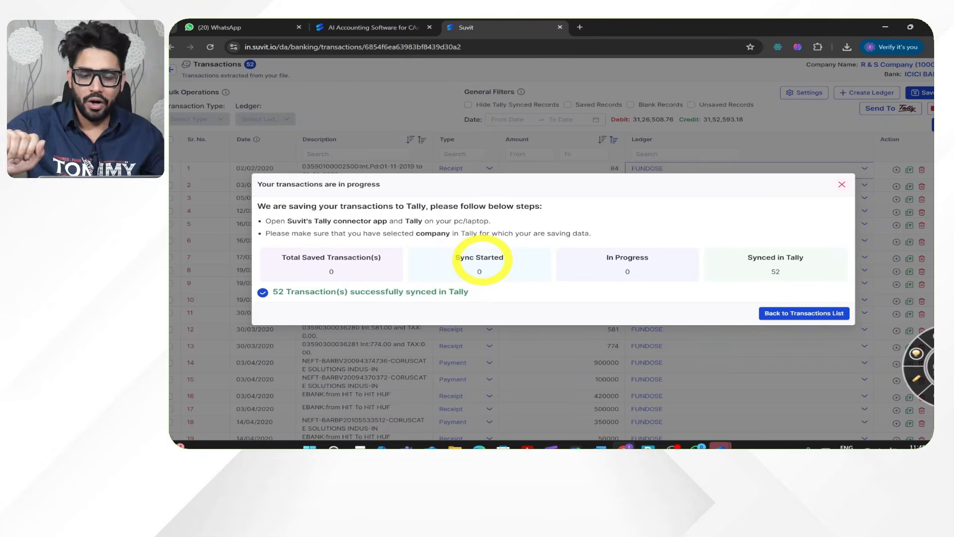
pyautogui.click(842, 184)
# - Switch to TallyPrime and open the ICICI BANK ledger in place of PROFESSIONAL EXPENSES
pyautogui.click(649, 445)
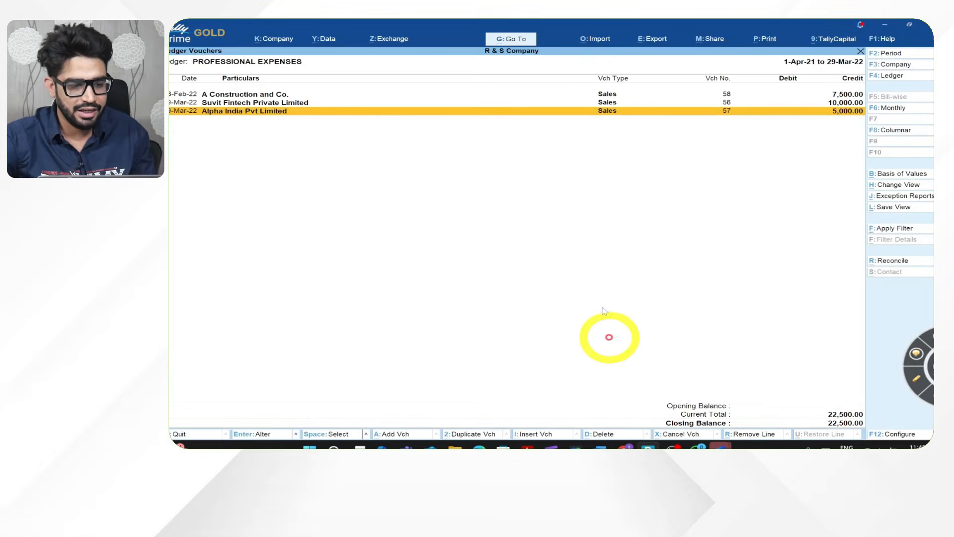
pyautogui.press('Escape')
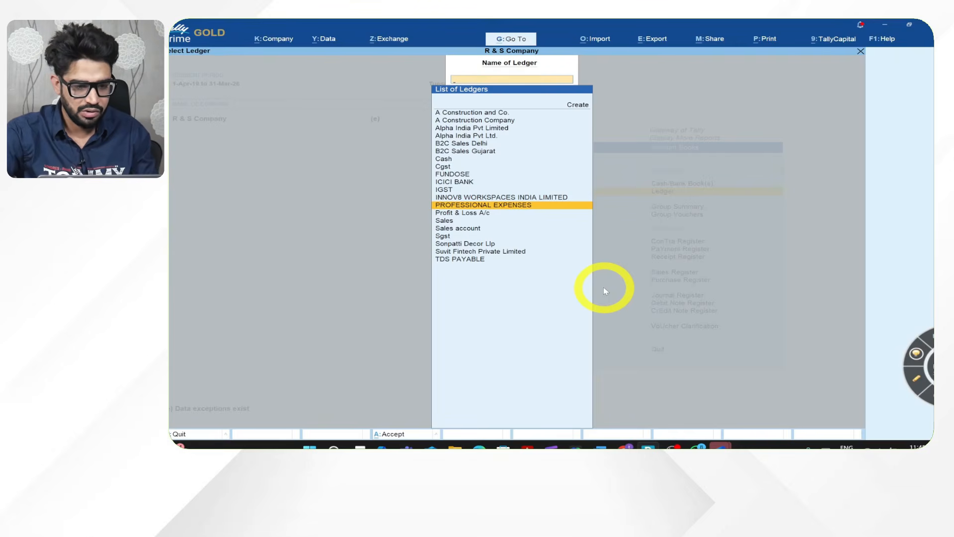
pyautogui.write('icici')
pyautogui.press('Return')
# - Set the ledger period to start from 1-4-2020 and look through the synced ICICI BANK payment and receipt vouchers
pyautogui.press('F2')
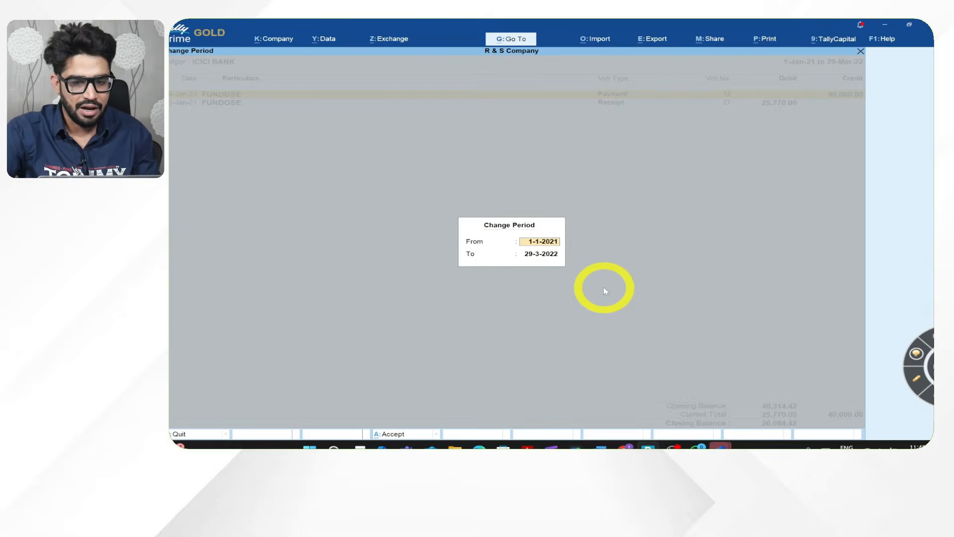
pyautogui.write('1-4-2020')
pyautogui.press('Return')
pyautogui.press('Return')
pyautogui.press('Down')
pyautogui.press('Down')
pyautogui.press('Down')
pyautogui.press('Down')
pyautogui.press('Down')
pyautogui.press('Down')
pyautogui.press('Down')
pyautogui.press('Down')
pyautogui.press('Down')
pyautogui.press('Down')
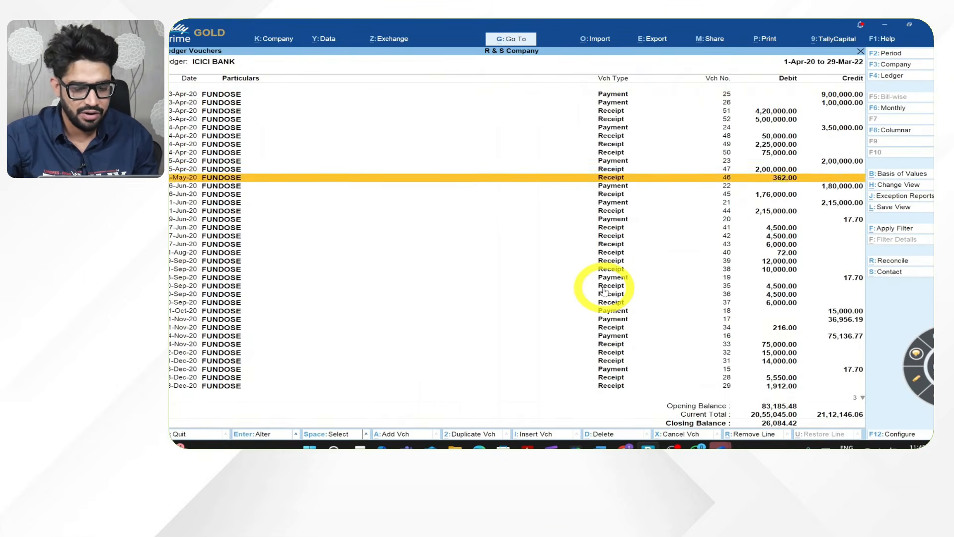
pyautogui.press('Down')
pyautogui.press('Down')
pyautogui.press('Down')
pyautogui.press('Down')
pyautogui.press('Down')
pyautogui.press('Down')
pyautogui.press('Down')
pyautogui.press('Down')
pyautogui.press('Down')
pyautogui.press('Down')
pyautogui.press('Down')
pyautogui.press('Down')
pyautogui.press('Down')
pyautogui.press('Down')
pyautogui.press('Down')
pyautogui.press('Down')
pyautogui.press('Down')
pyautogui.press('Down')
pyautogui.press('Down')
pyautogui.press('Down')
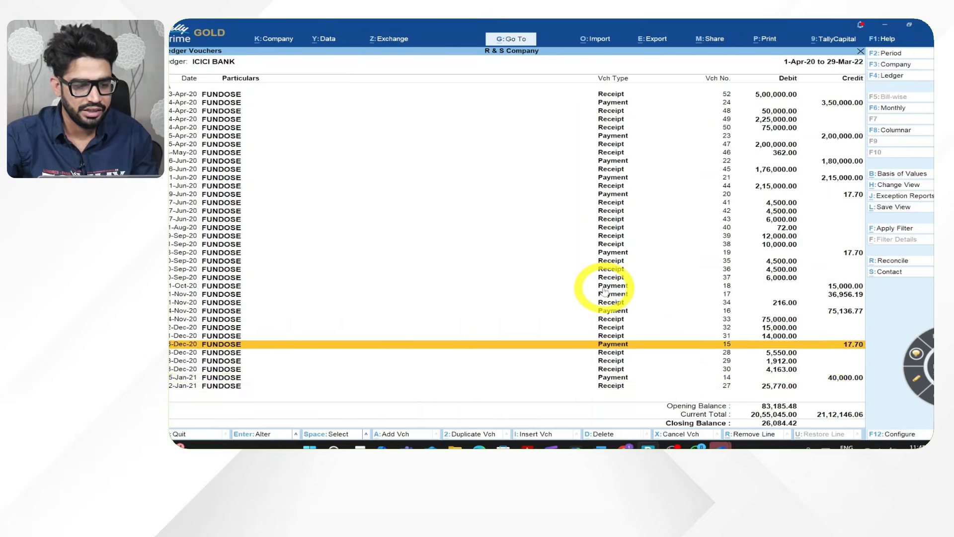